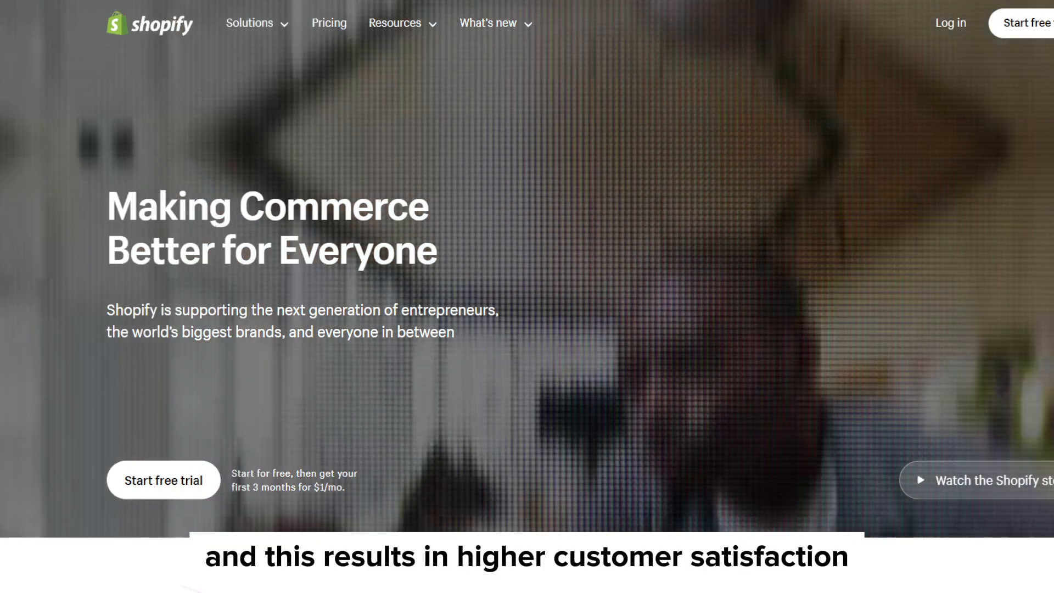
pyautogui.scroll(-5, 814, 514)
pyautogui.scroll(-4, 793, 458)
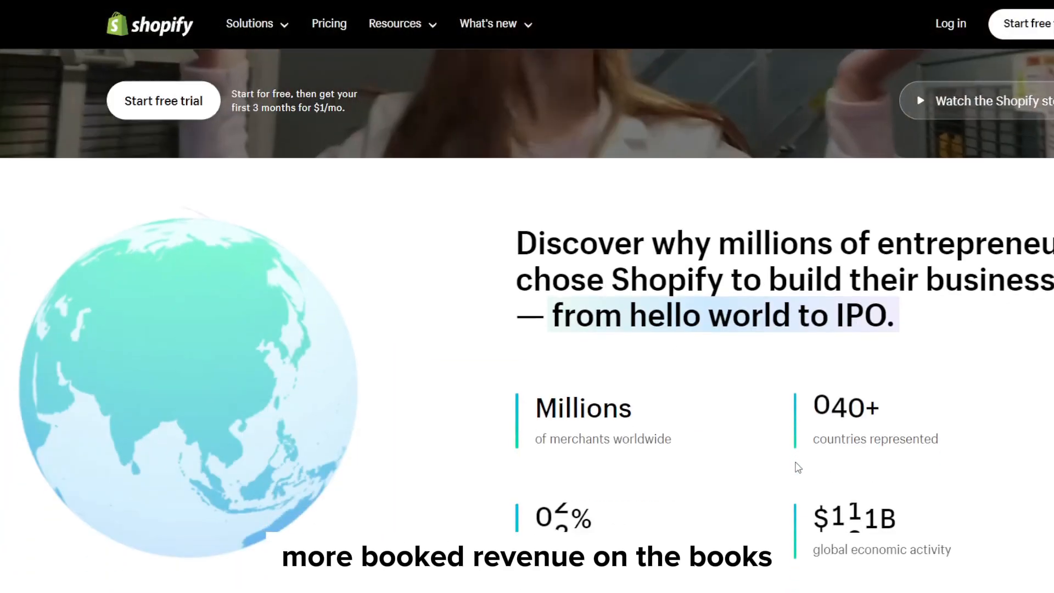
pyautogui.scroll(-1, 799, 478)
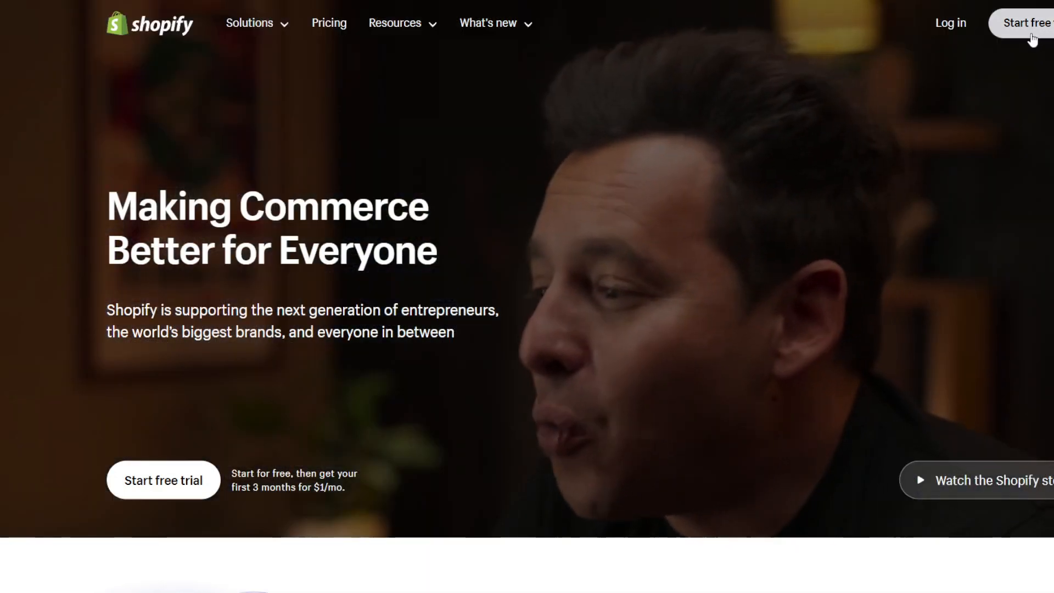
# Open Shopify's pricing page and review the introductory offer and the Basic, Shopify and Advanced plans
pyautogui.click(332, 25)
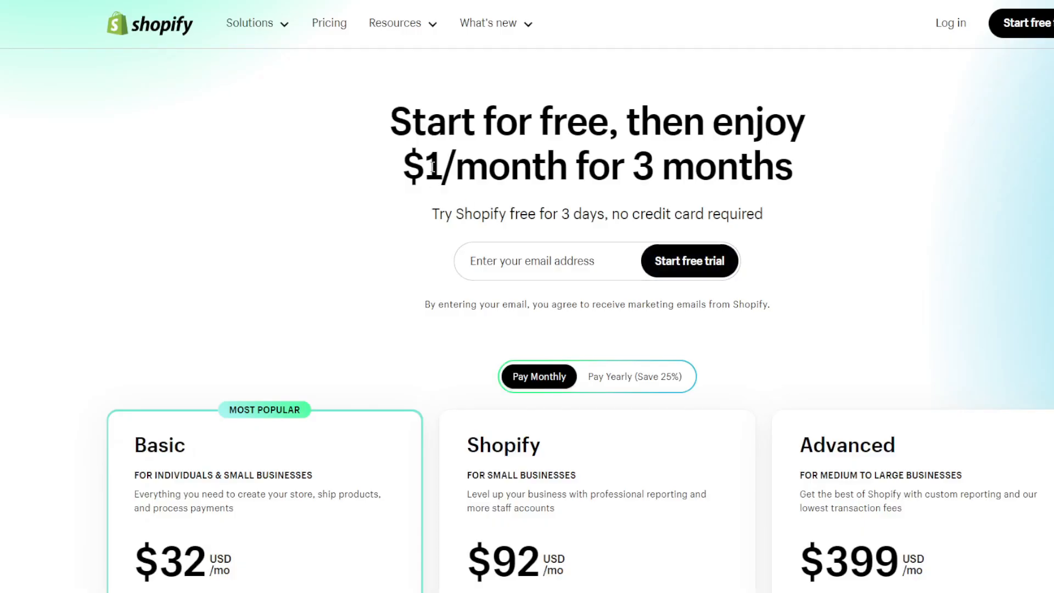
pyautogui.moveTo(408, 219); pyautogui.dragTo(794, 210)
pyautogui.click(794, 211)
pyautogui.scroll(-6, 729, 209)
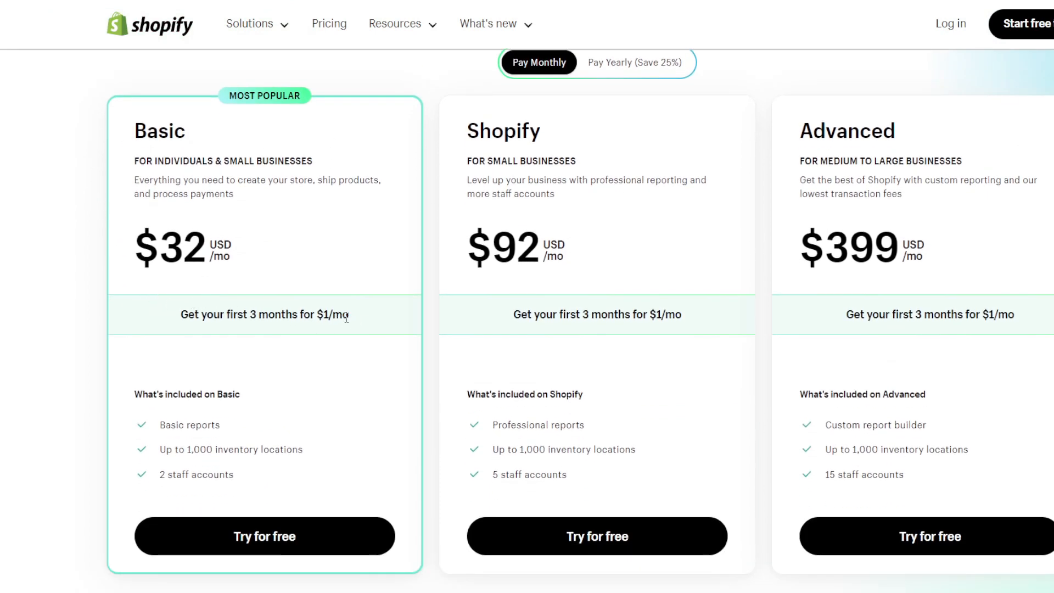
pyautogui.moveTo(346, 317); pyautogui.dragTo(110, 325)
pyautogui.click(101, 327)
pyautogui.scroll(-1, 44, 183)
pyautogui.scroll(1, 45, 184)
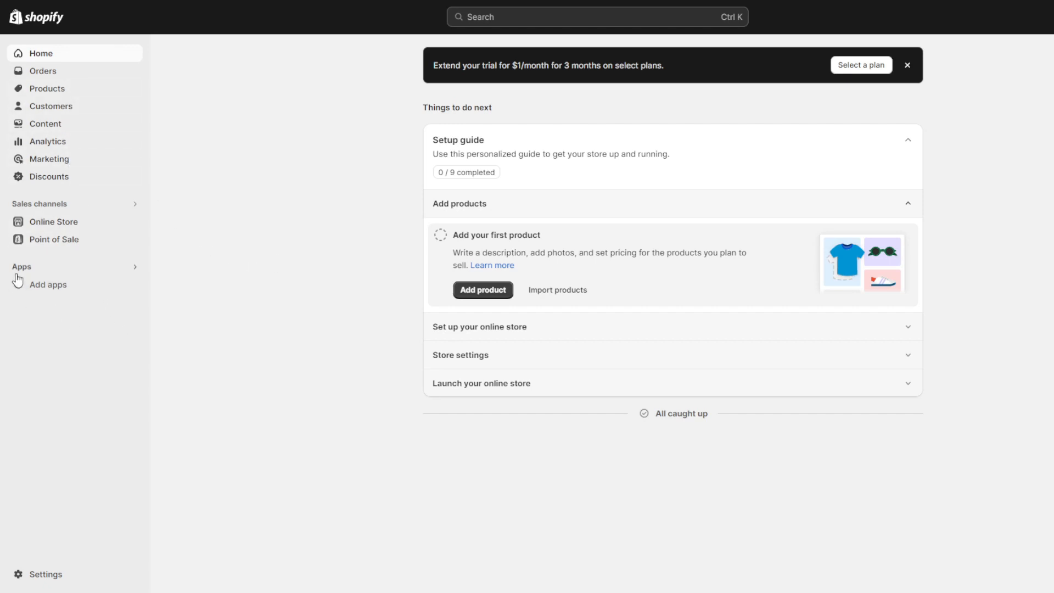
# Go from the store admin to the Shopify App Store and search for "appointment"
pyautogui.click(43, 285)
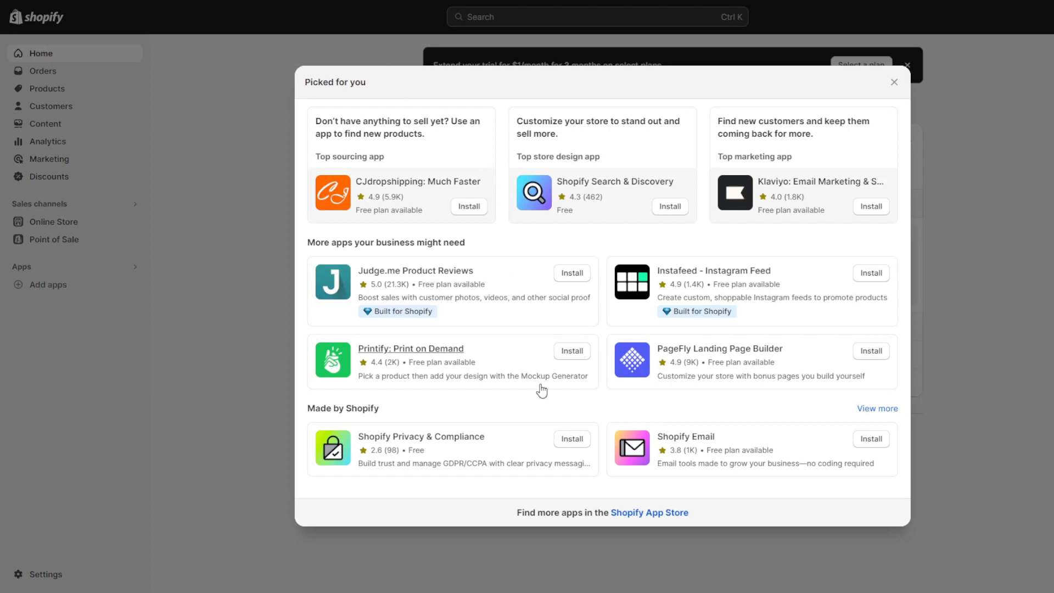
pyautogui.click(671, 515)
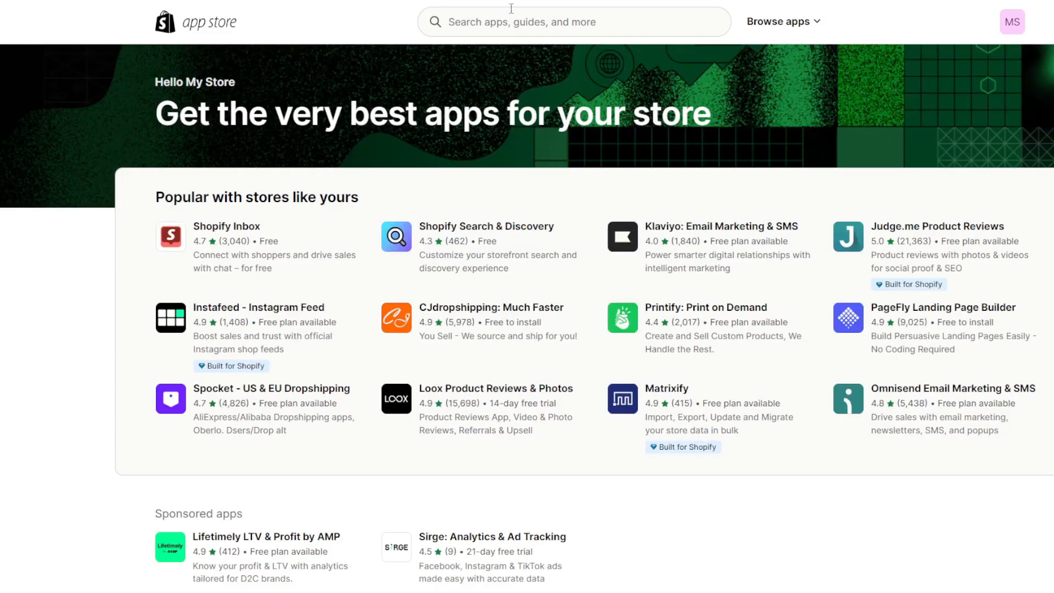
pyautogui.click(521, 17)
pyautogui.write('appointment')
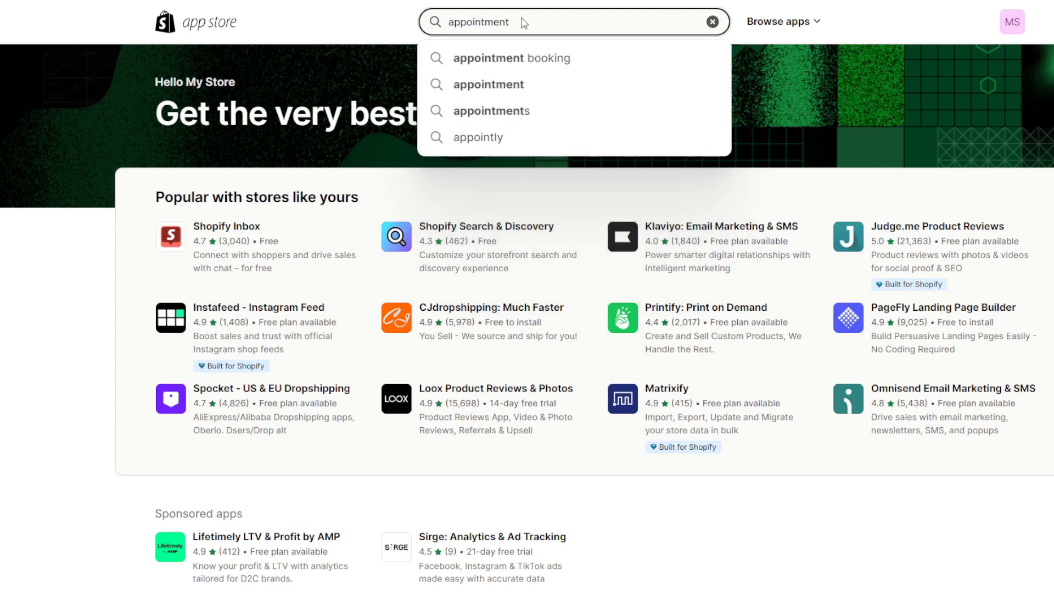
pyautogui.press('Return')
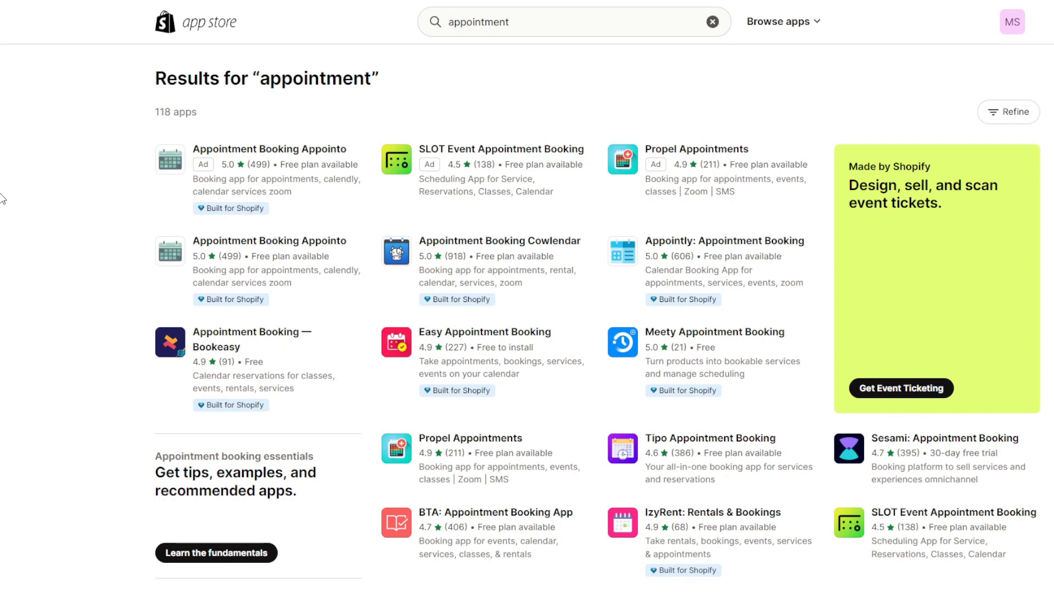
# Open the Tipo Appointment Booking listing and look through its preview images
pyautogui.click(675, 446)
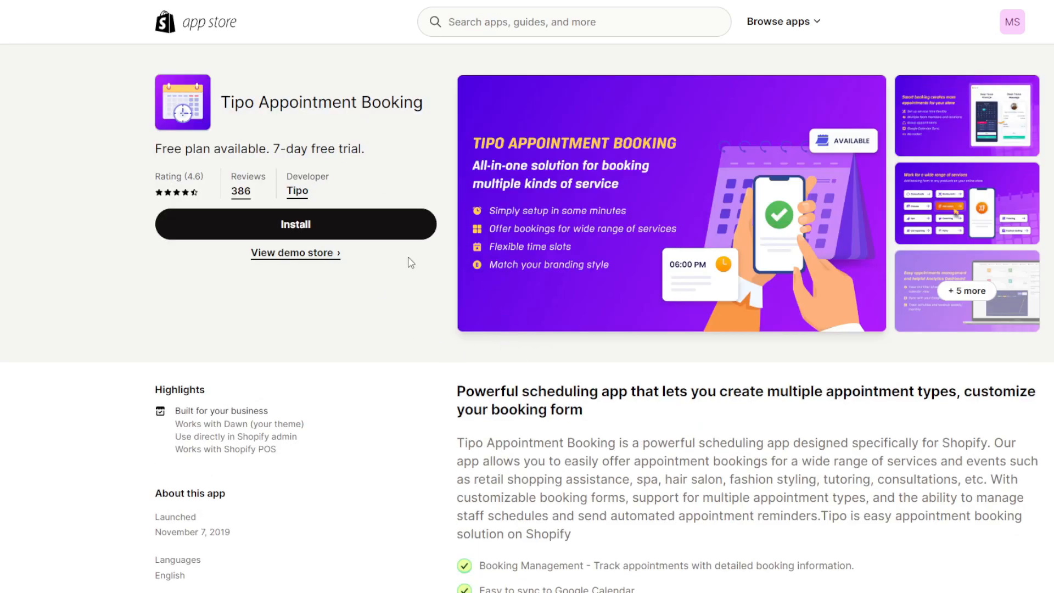
pyautogui.click(630, 208)
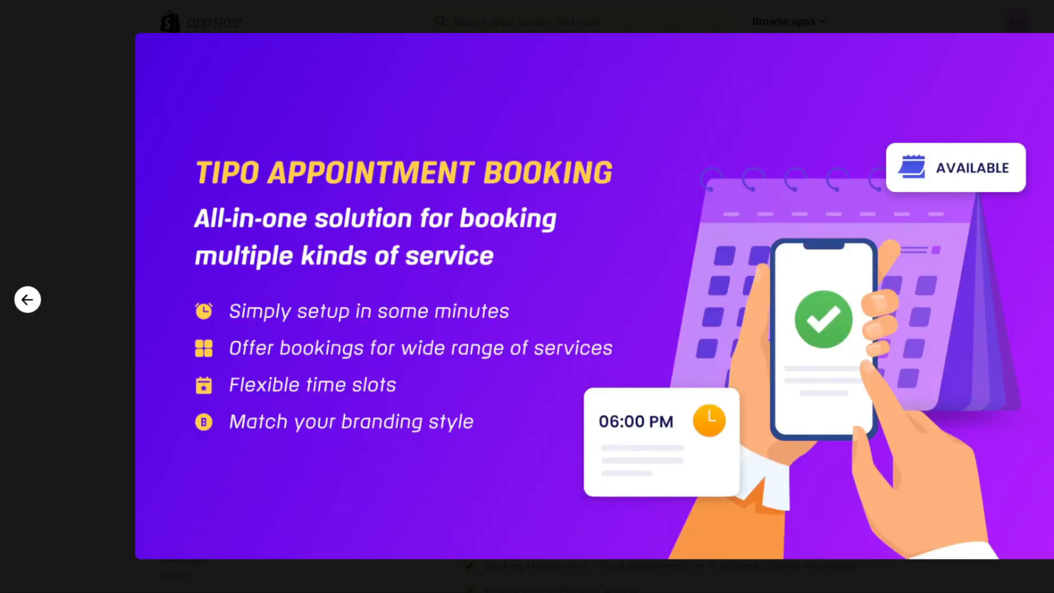
pyautogui.press('Right')
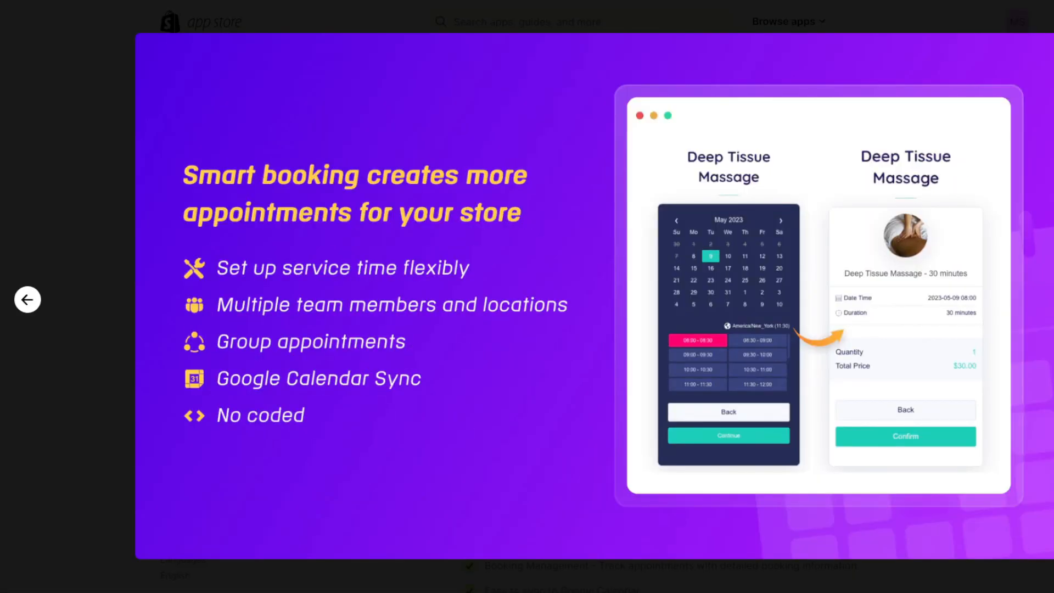
pyautogui.press('Right')
pyautogui.press('Right')
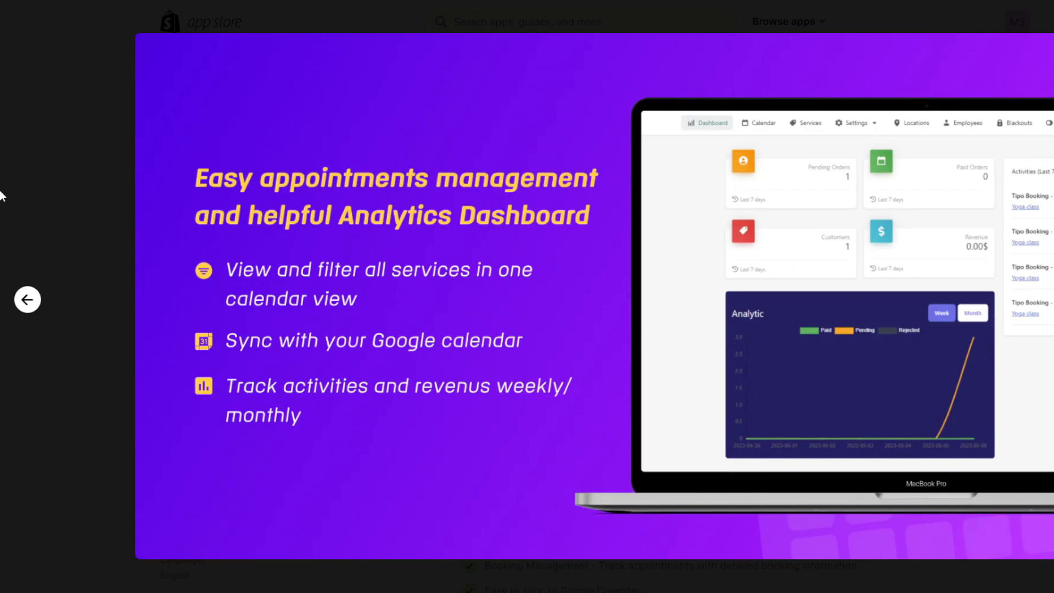
pyautogui.press('Escape')
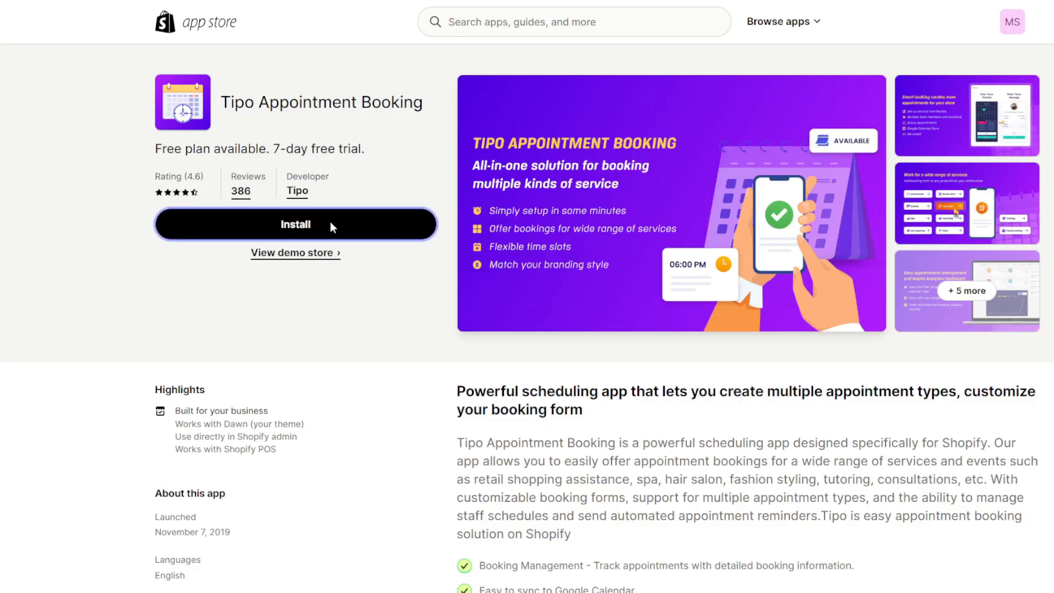
# Install the Tipo Appointment Booking app on the store and approve its access to store data
pyautogui.click(416, 235)
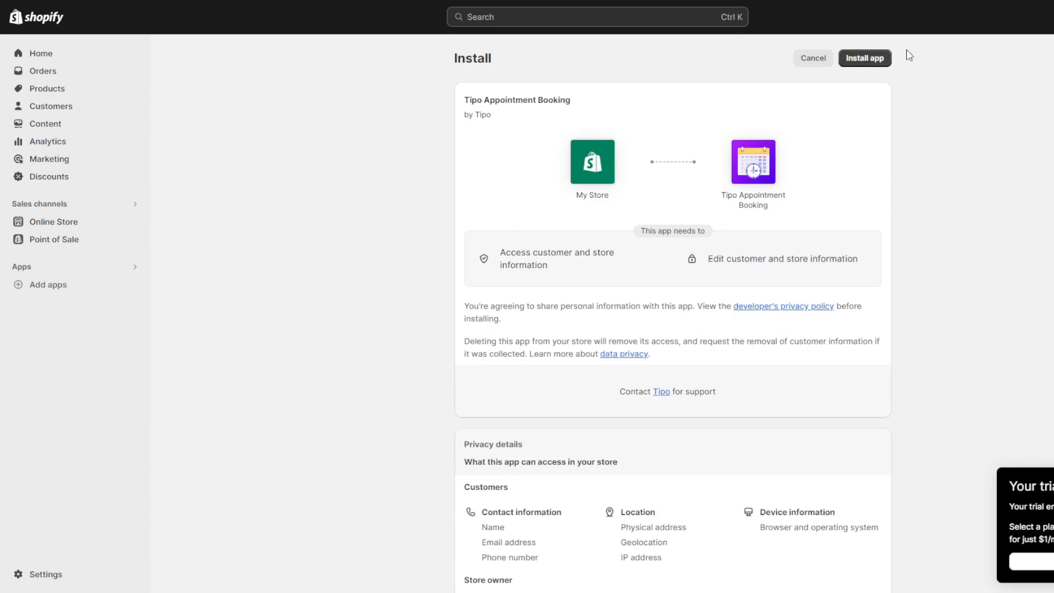
pyautogui.click(866, 58)
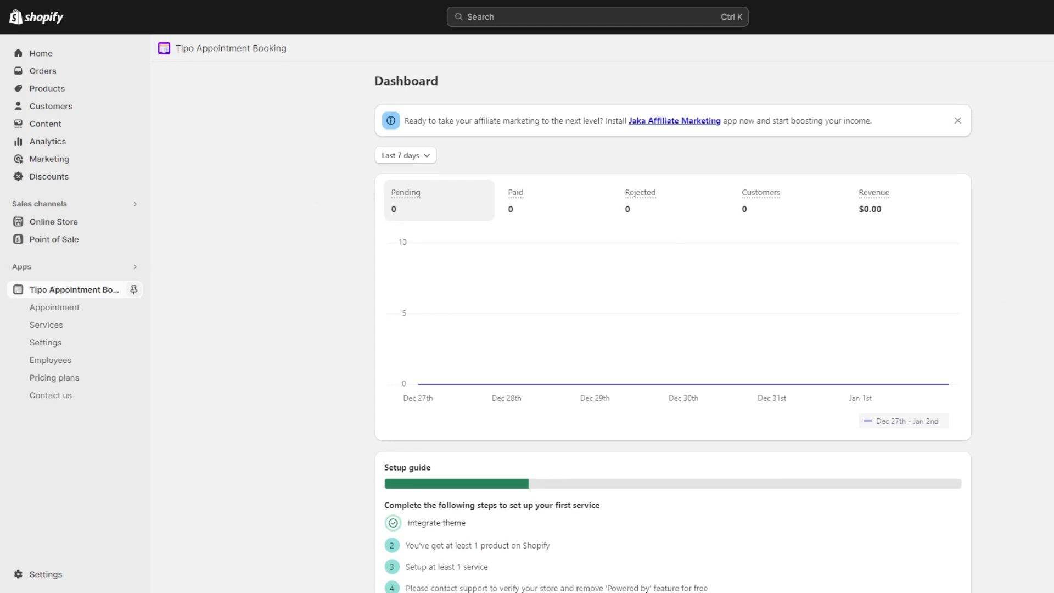
# Review the booking app's dashboard, including the setup guide, getting-started videos and recommended apps
pyautogui.scroll(-3, 672, 330)
pyautogui.scroll(-2, 714, 313)
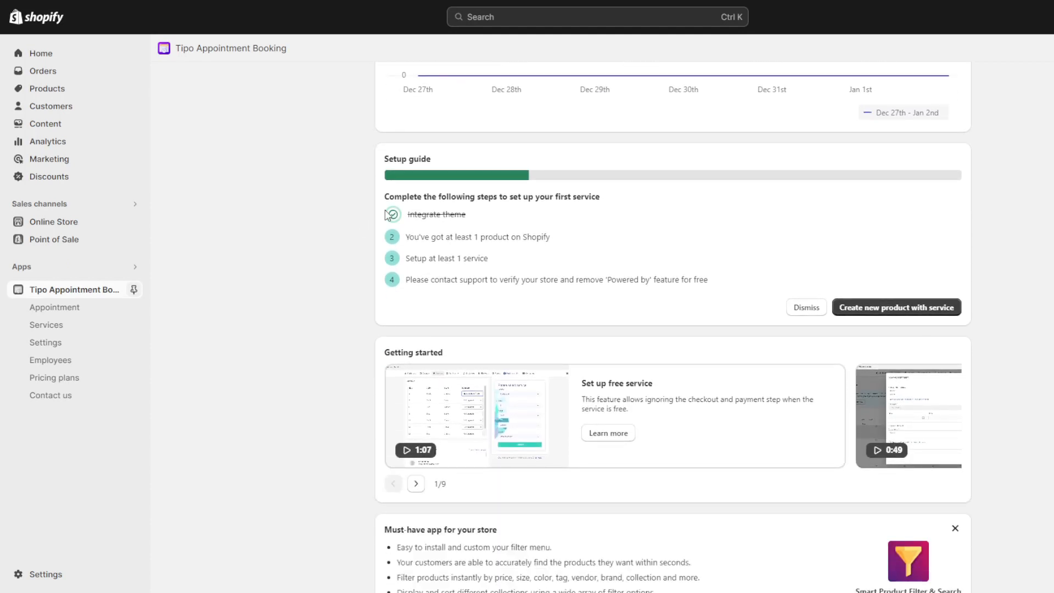
pyautogui.moveTo(385, 196); pyautogui.dragTo(582, 214)
pyautogui.click(582, 214)
pyautogui.scroll(-3, 266, 316)
pyautogui.scroll(-1, 266, 316)
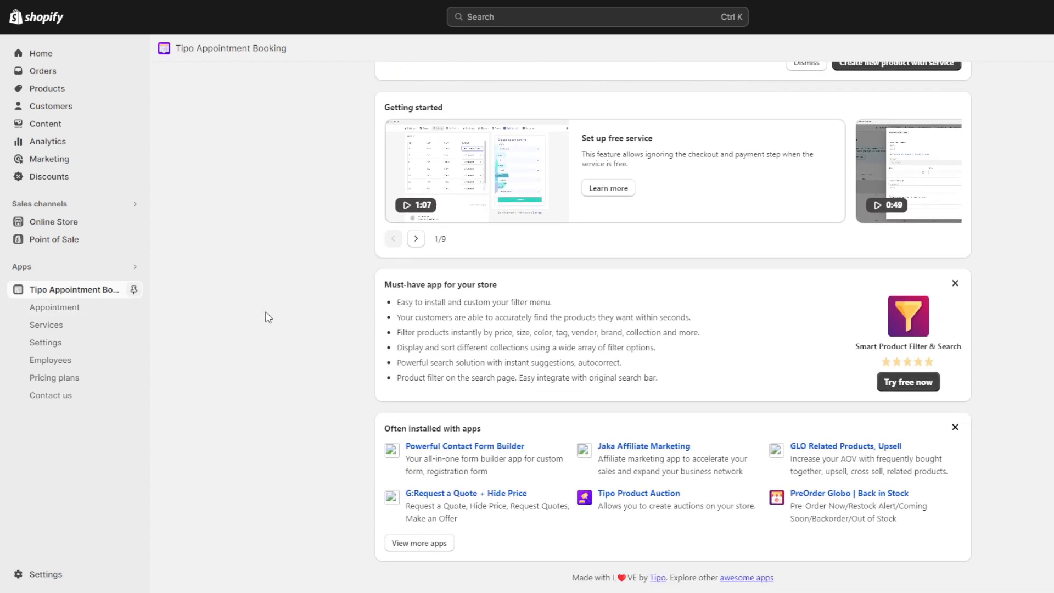
pyautogui.scroll(2, 282, 308)
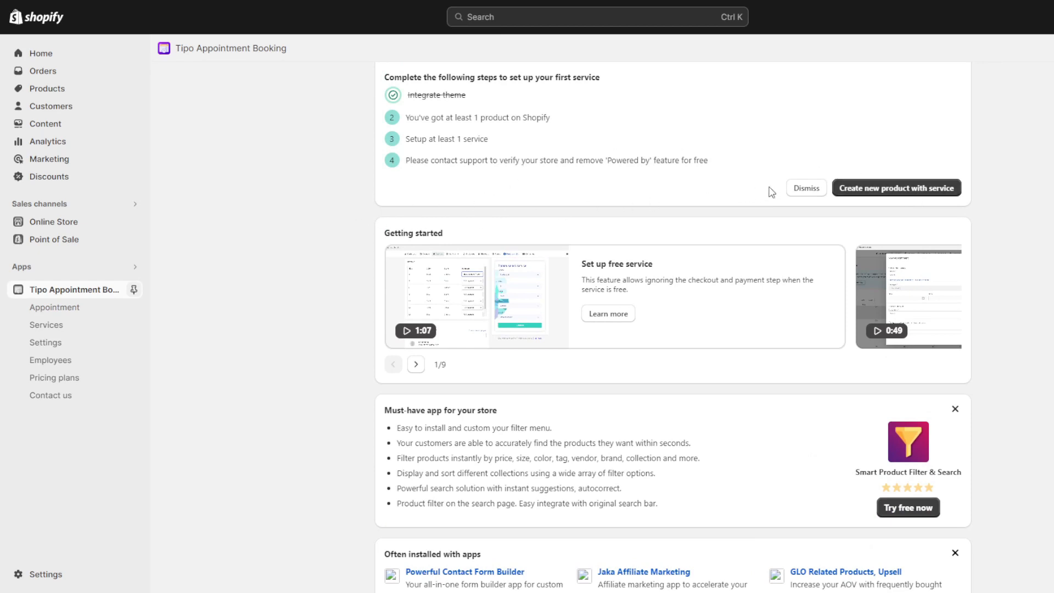
pyautogui.scroll(2, 979, 250)
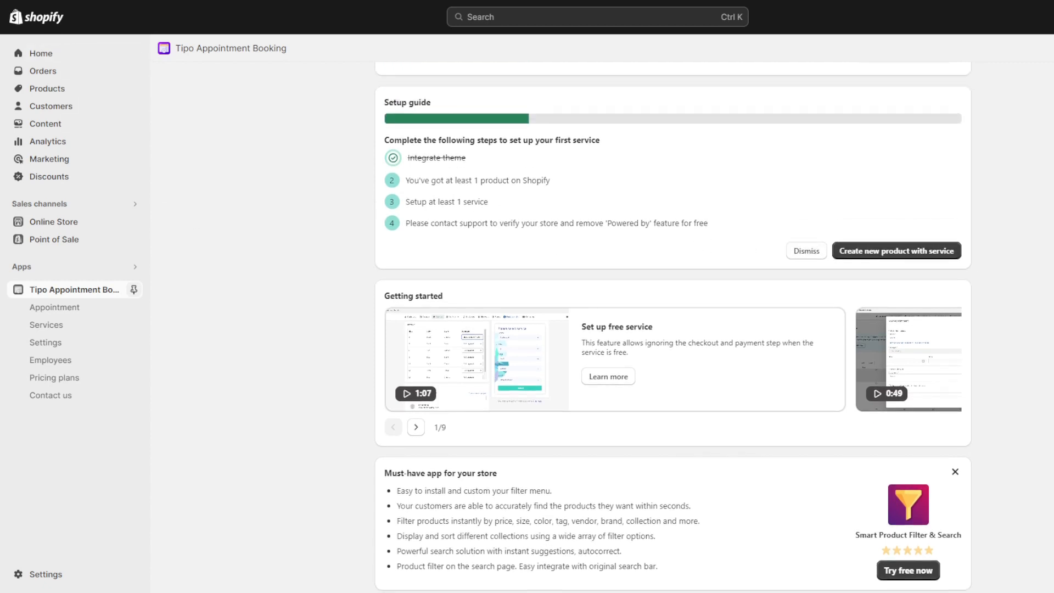
# Add a service to the booking app by creating a new product for it
pyautogui.click(63, 330)
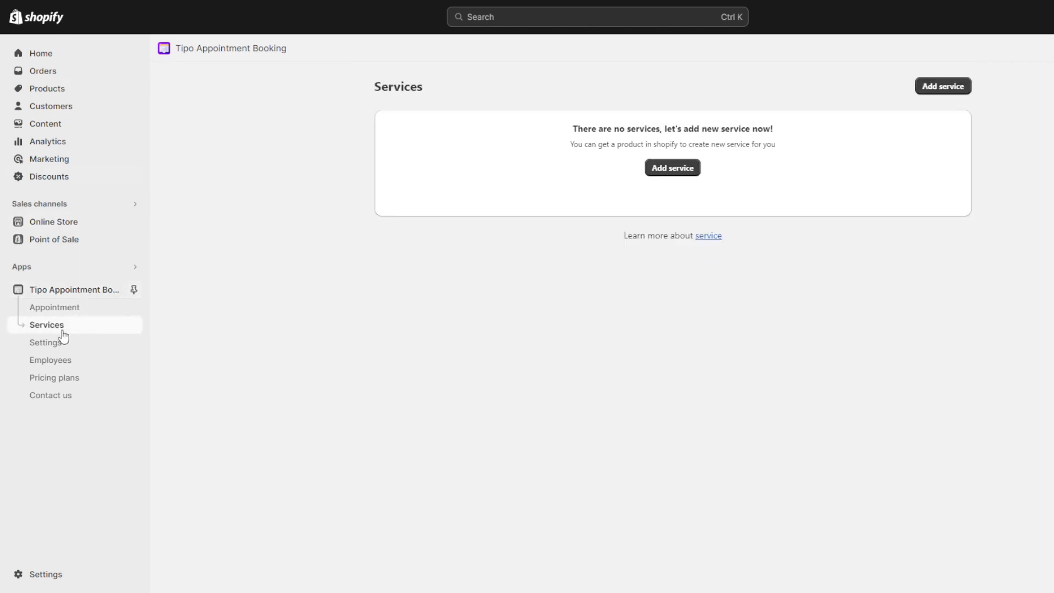
pyautogui.click(953, 87)
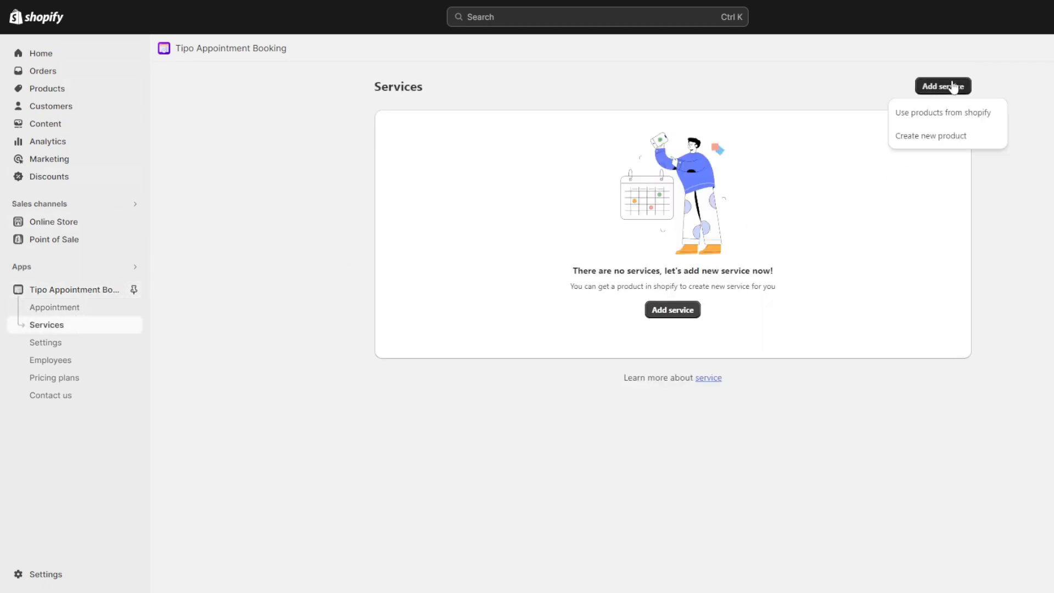
pyautogui.click(932, 139)
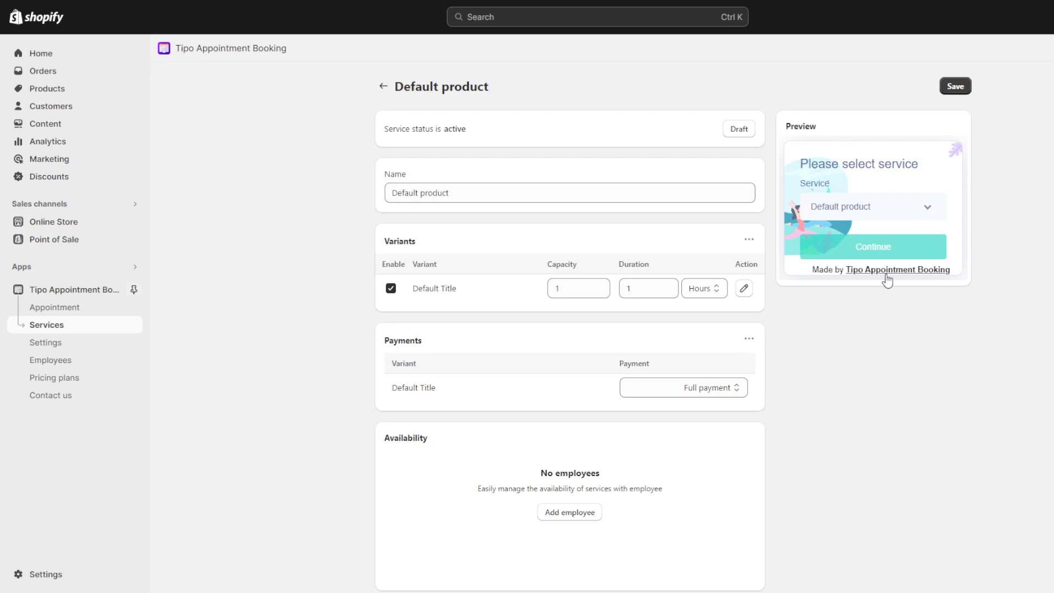
# Open the booking app's pricing plans and compare the features of the FREE and PRO plans
pyautogui.click(48, 386)
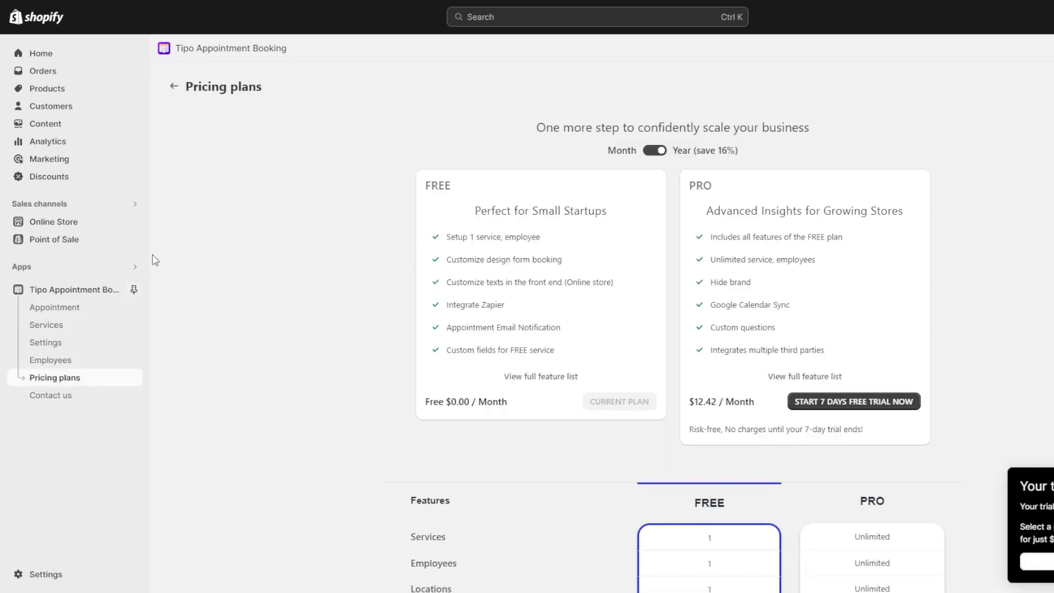
pyautogui.scroll(-2, 155, 260)
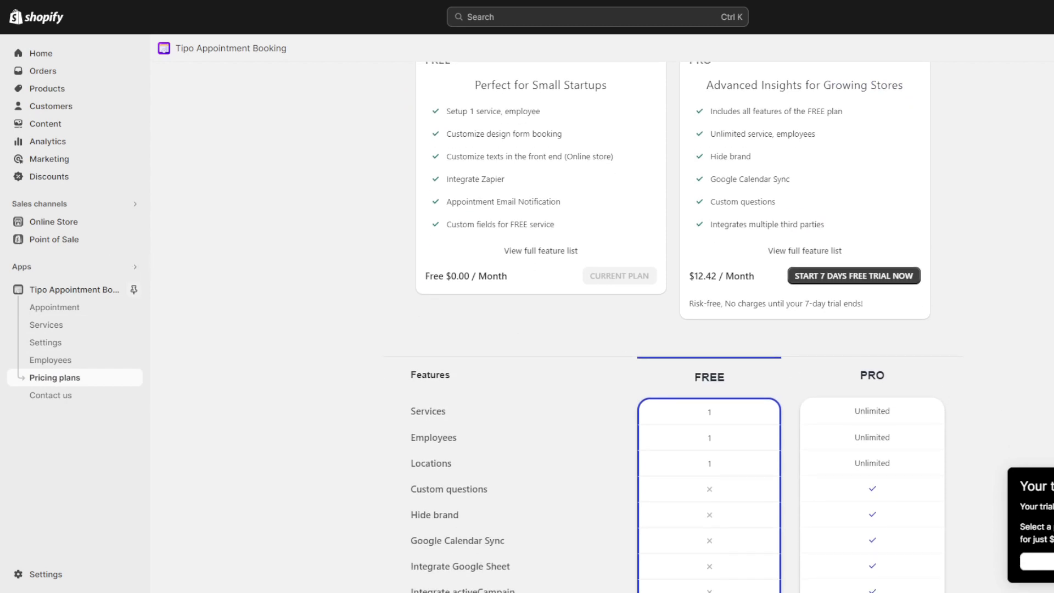
pyautogui.scroll(-4, 1028, 374)
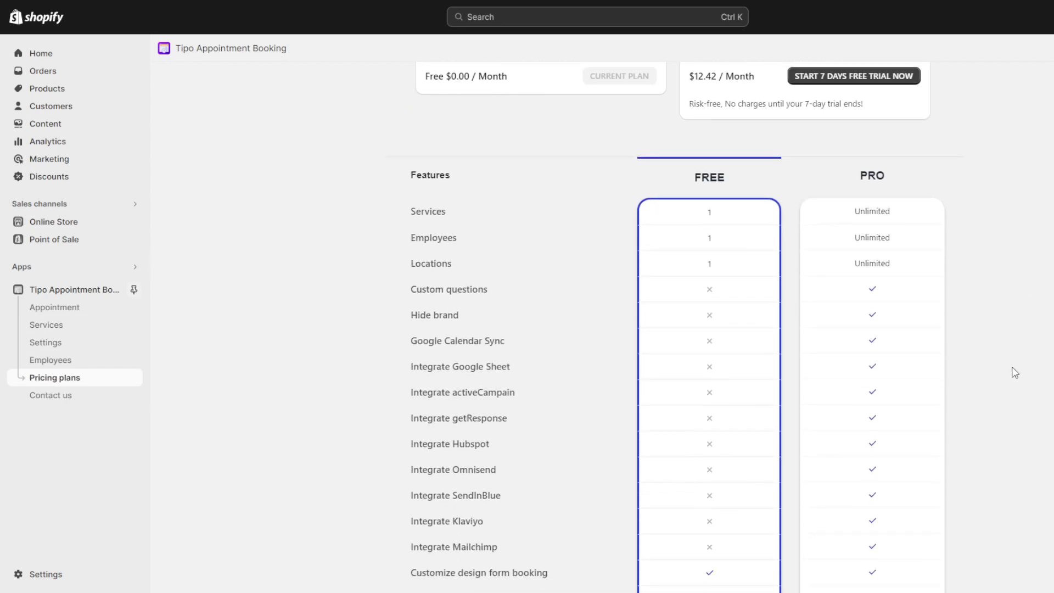
pyautogui.scroll(-1, 1009, 367)
pyautogui.scroll(1, 1009, 367)
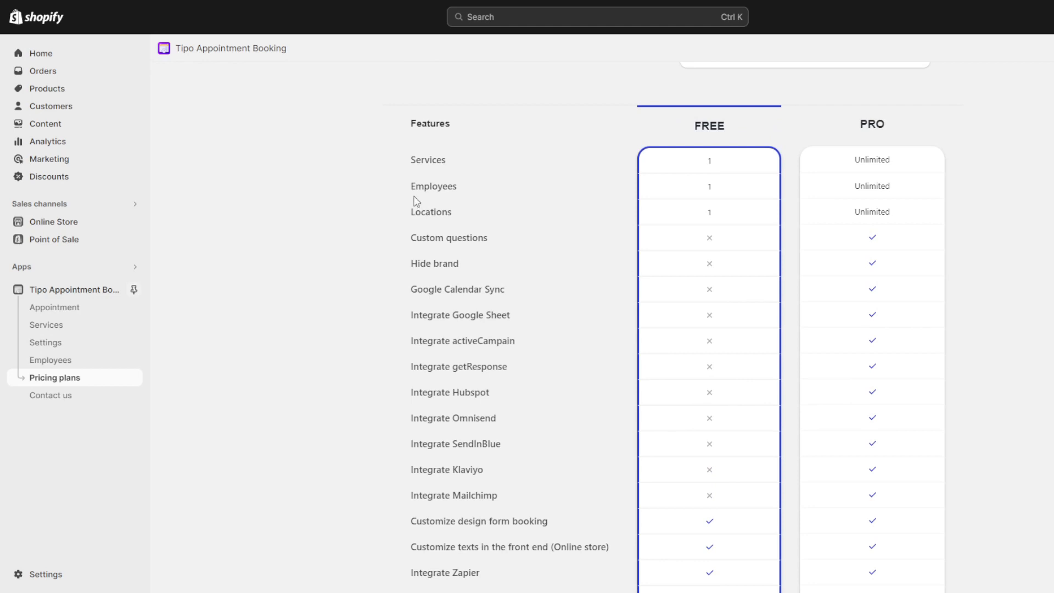
pyautogui.moveTo(413, 197); pyautogui.dragTo(455, 495)
pyautogui.click(456, 506)
pyautogui.scroll(-1, 387, 433)
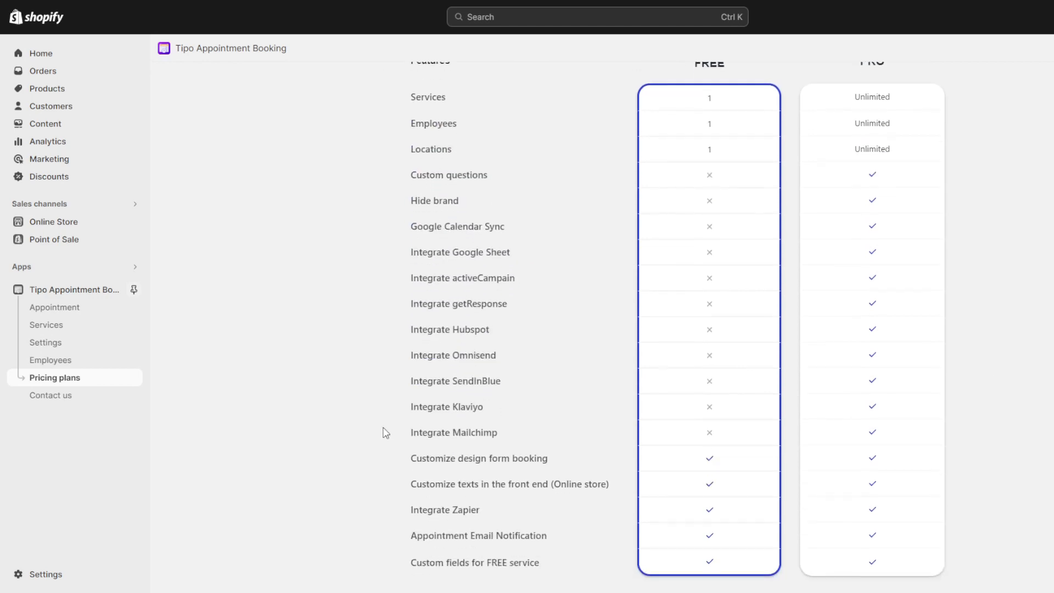
pyautogui.scroll(1, 428, 294)
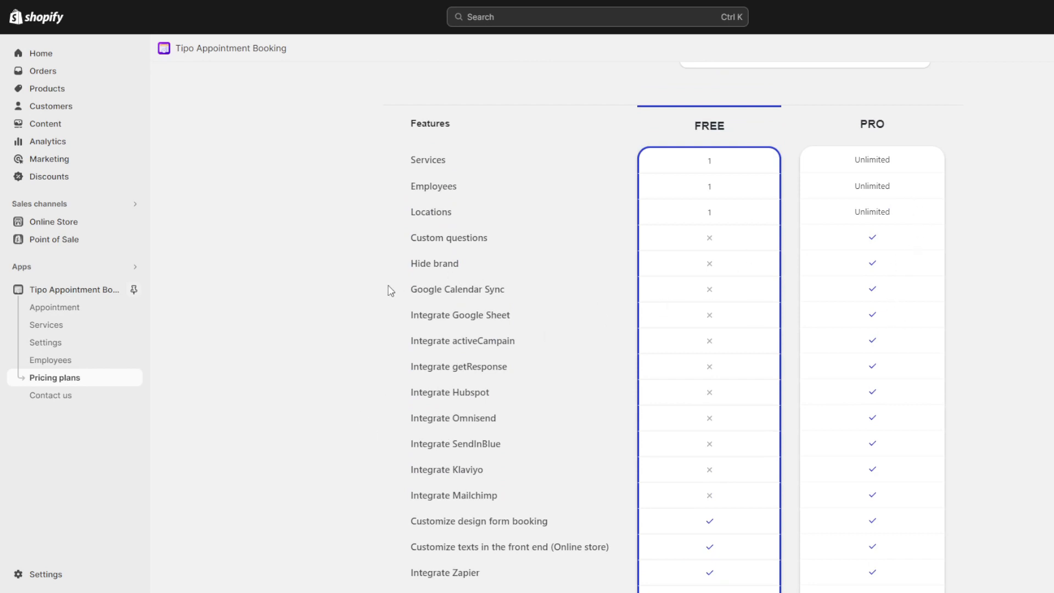
pyautogui.scroll(-2, 383, 293)
pyautogui.scroll(1, 384, 294)
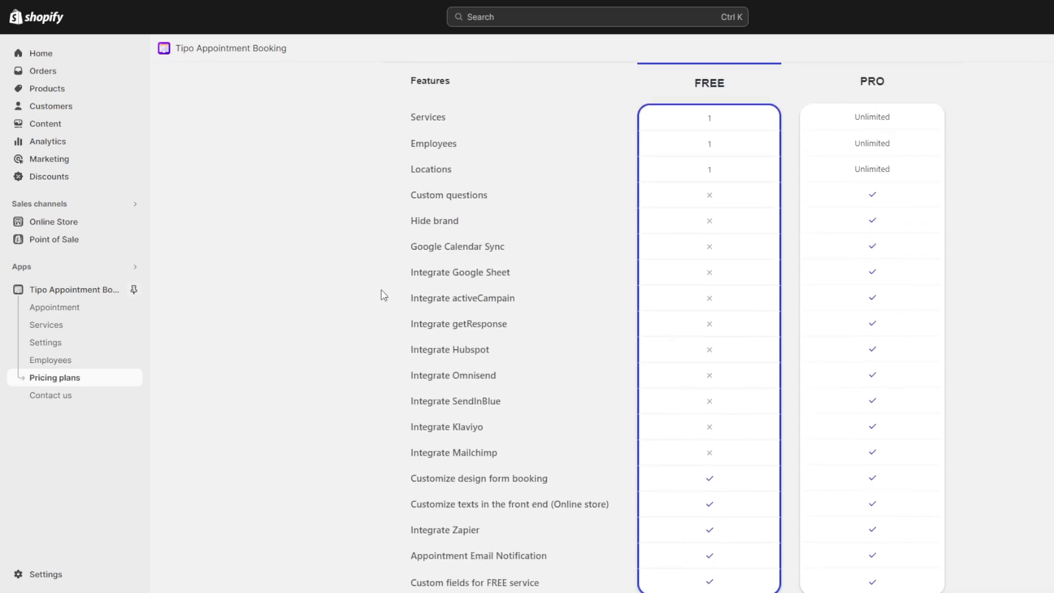
pyautogui.scroll(1, 384, 294)
pyautogui.scroll(1, 382, 294)
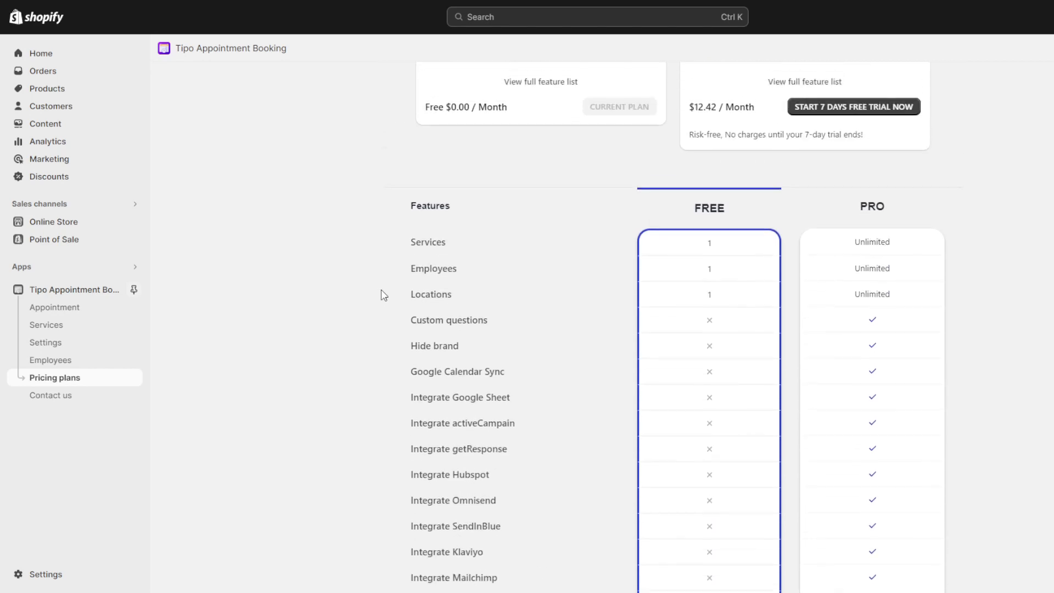
pyautogui.scroll(1, 457, 228)
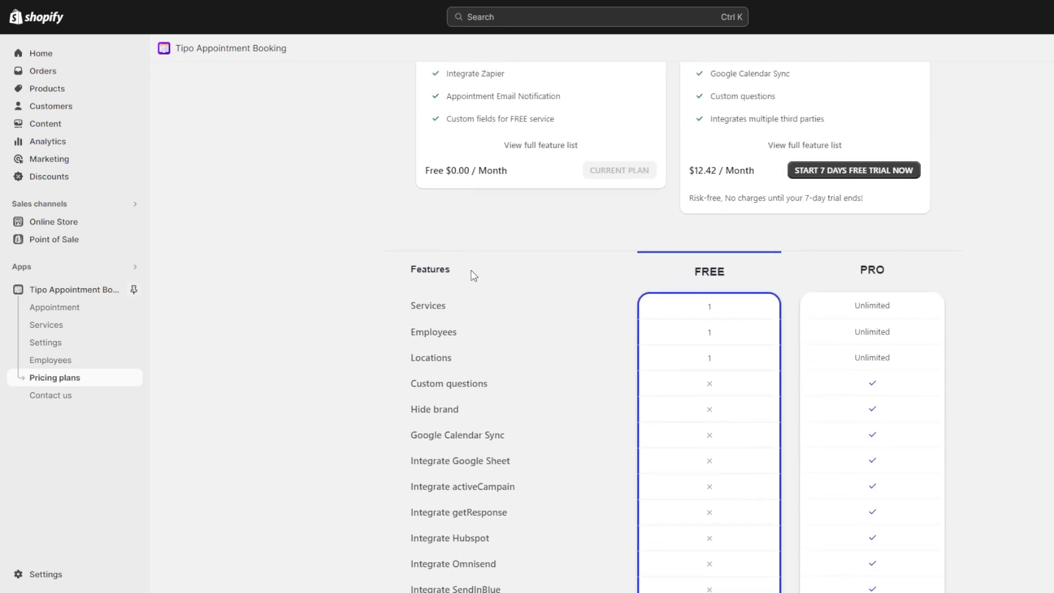
pyautogui.scroll(-1, 462, 288)
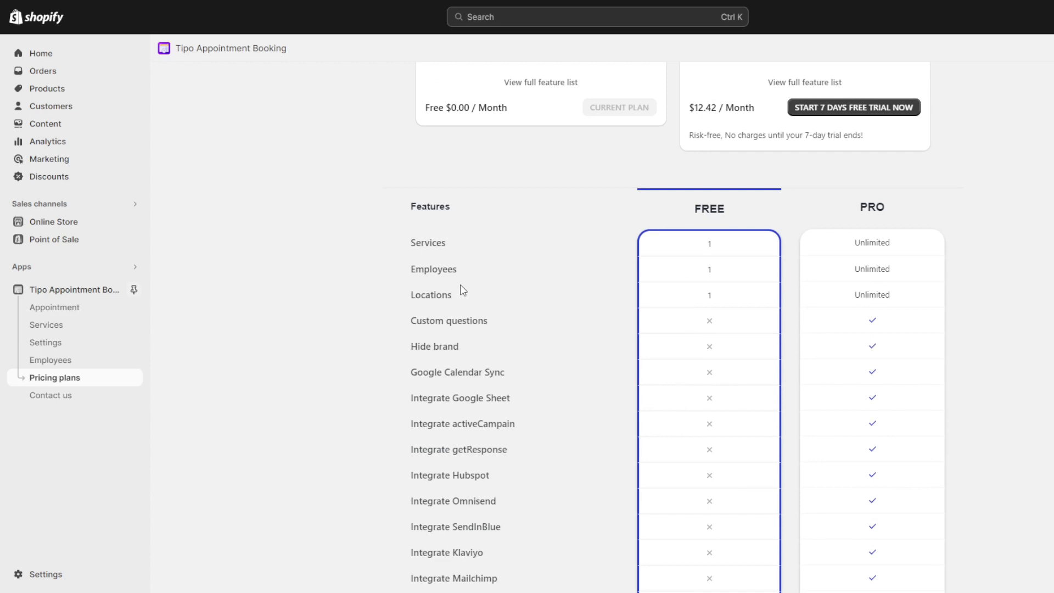
pyautogui.scroll(-1, 463, 290)
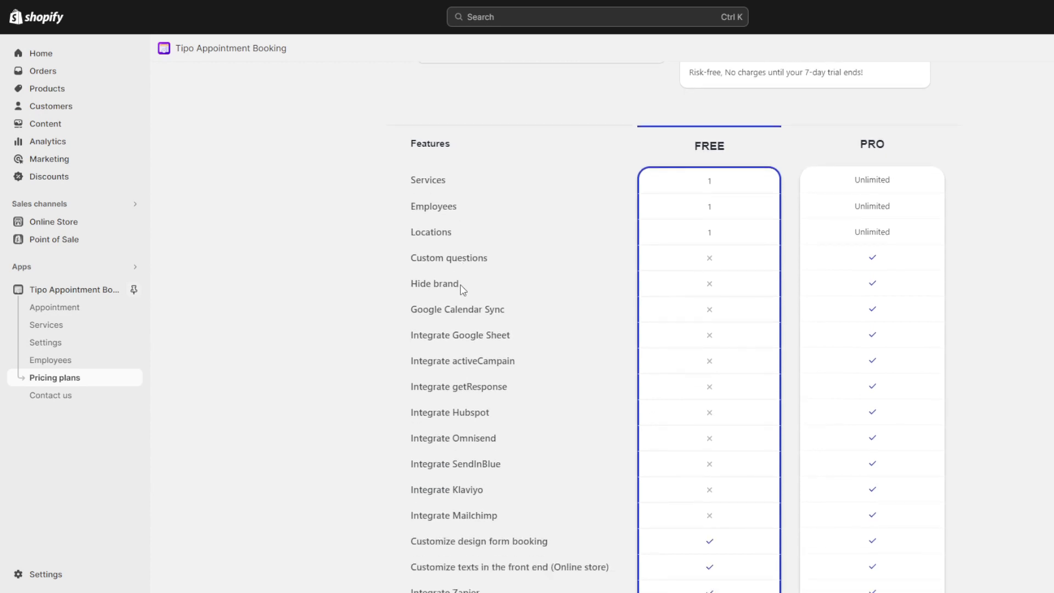
pyautogui.scroll(-1, 460, 285)
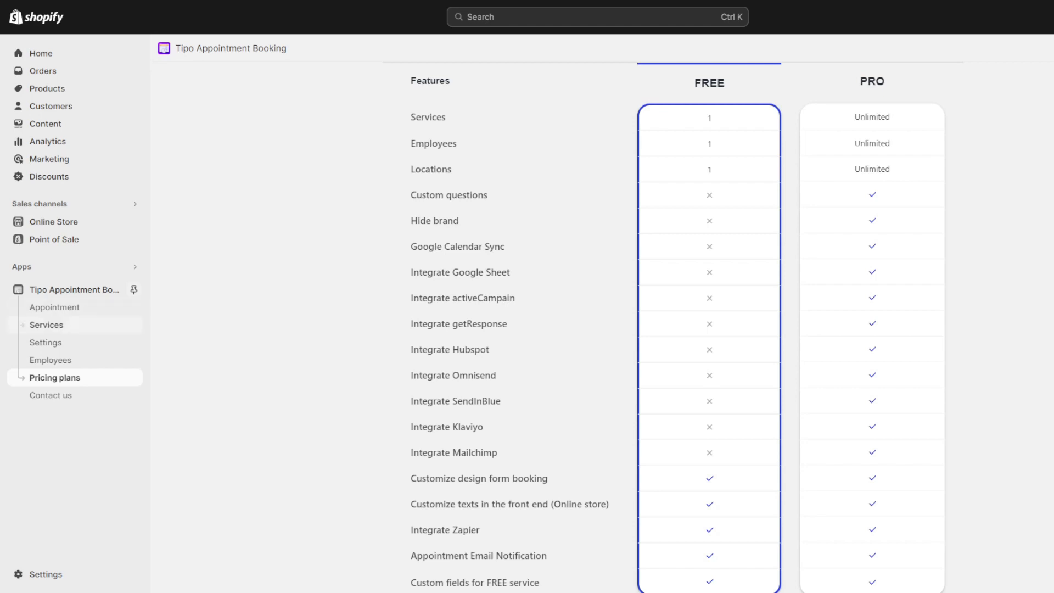
# Add a service in the booking app by creating a new product instead of using an existing store product
pyautogui.click(55, 307)
pyautogui.click(81, 331)
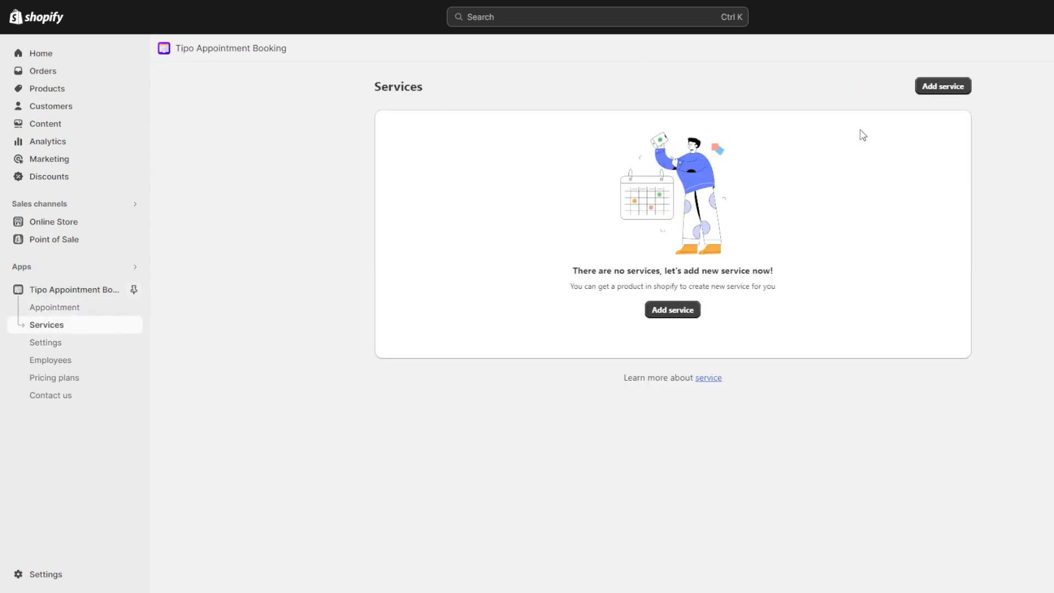
pyautogui.click(673, 310)
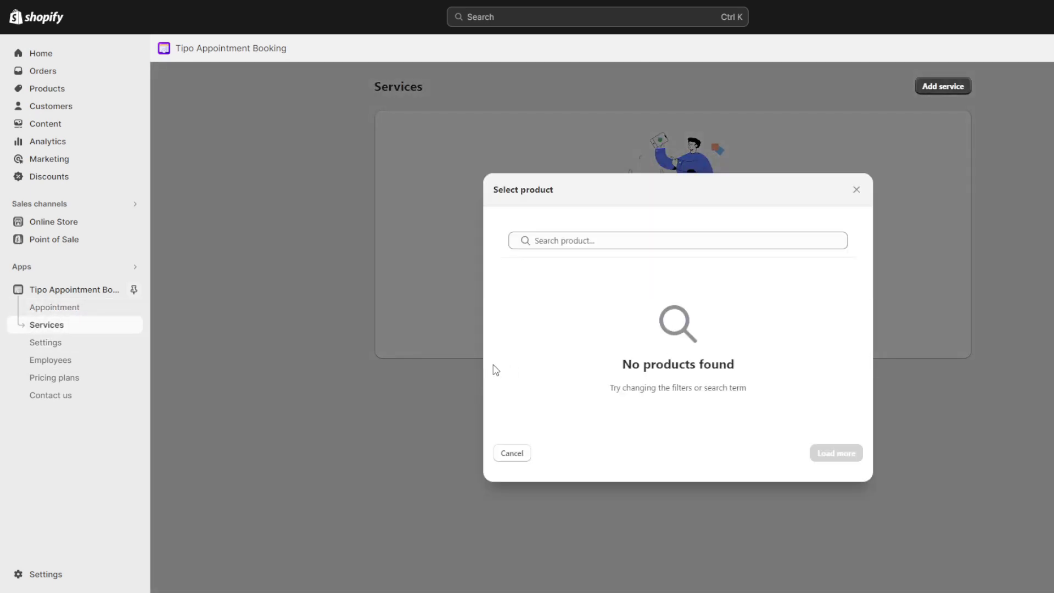
pyautogui.click(856, 190)
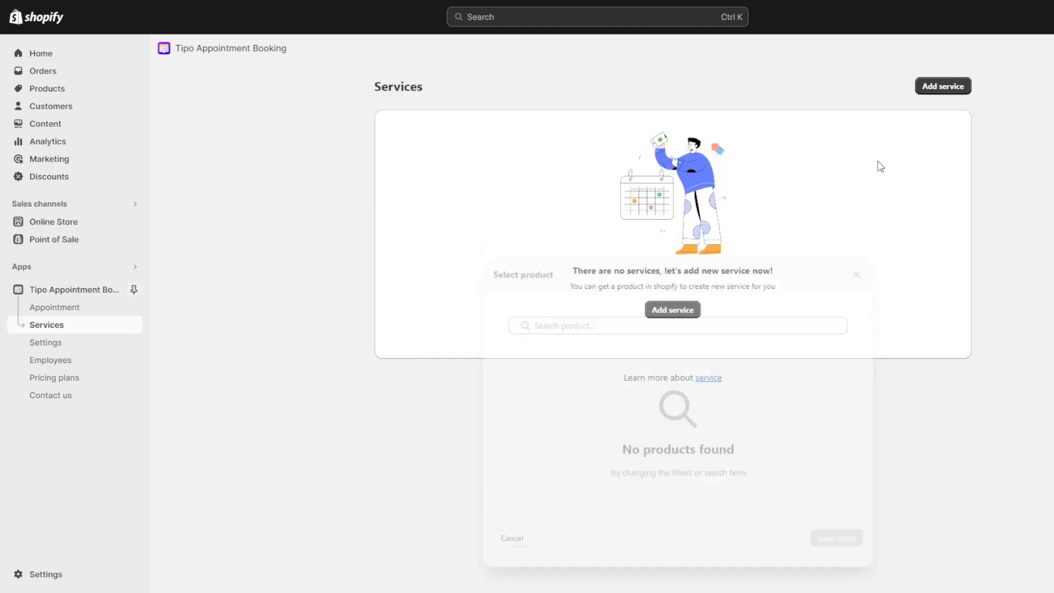
pyautogui.click(943, 86)
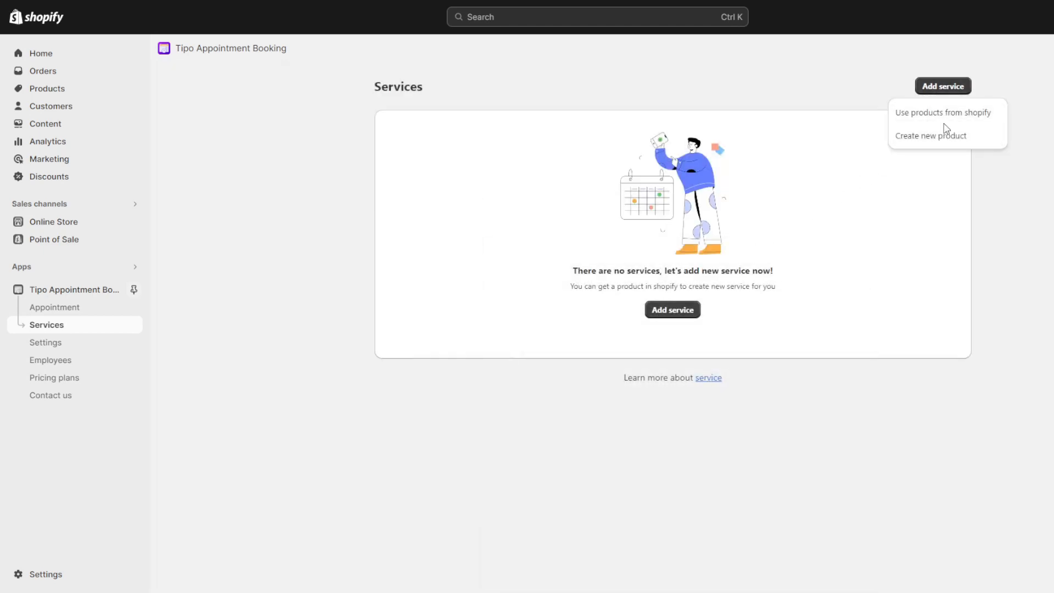
pyautogui.click(945, 143)
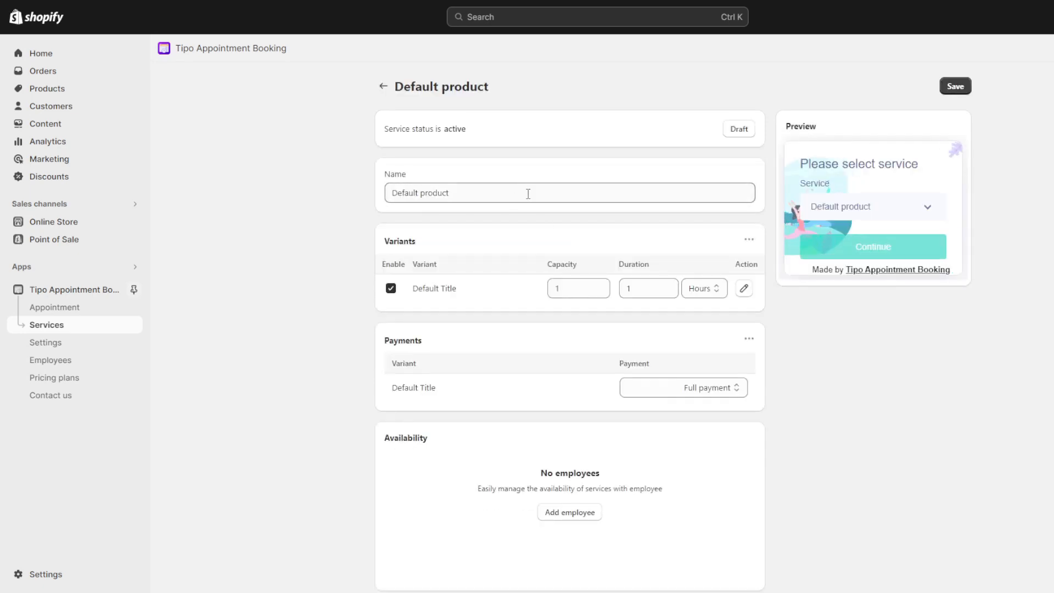
# Name the new service "1 on 1 Coaching"
pyautogui.click(527, 193)
pyautogui.hotkey('ctrl', 'shift', 'Left')
pyautogui.hotkey('ctrl', 'shift', 'Left')
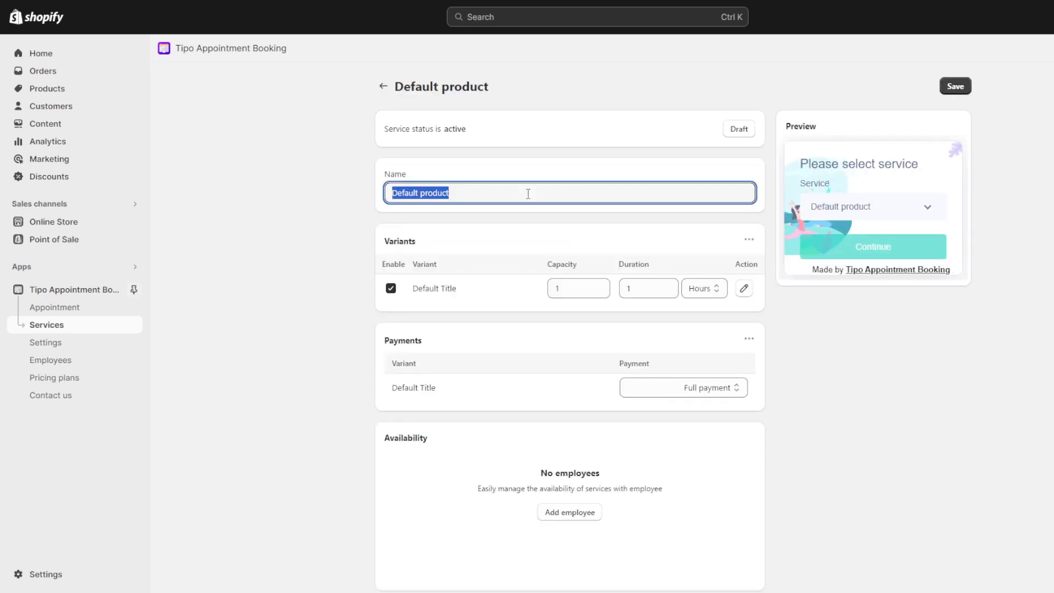
pyautogui.write('1 on 1')
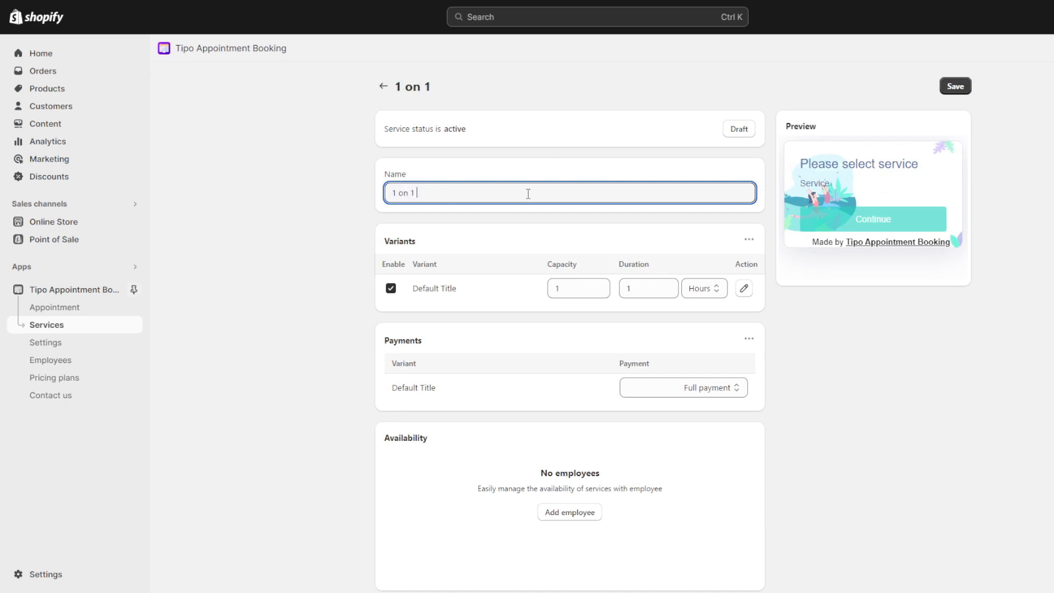
pyautogui.write(' Coaching')
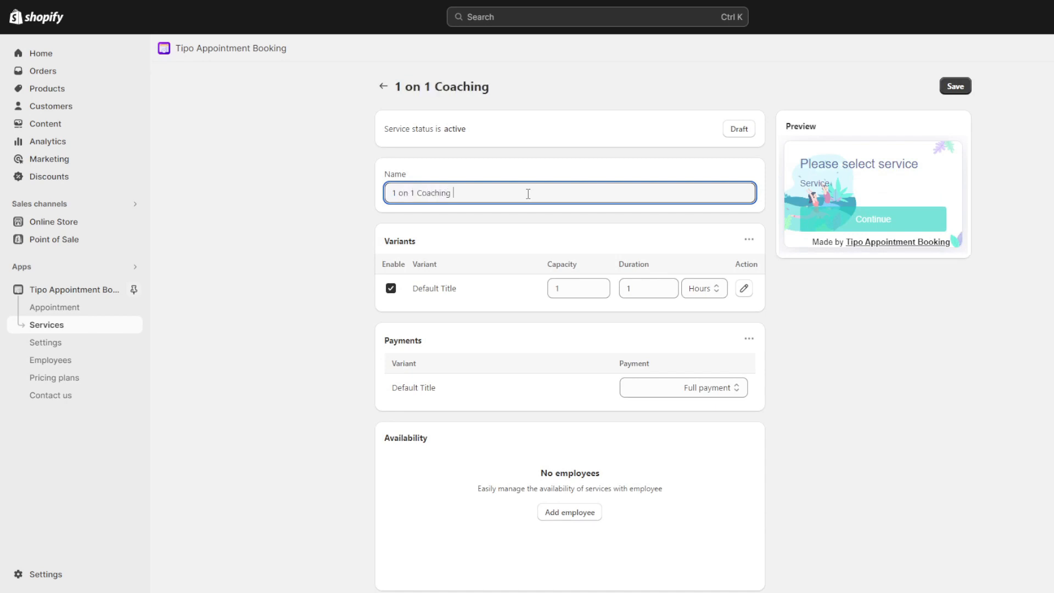
pyautogui.click(304, 302)
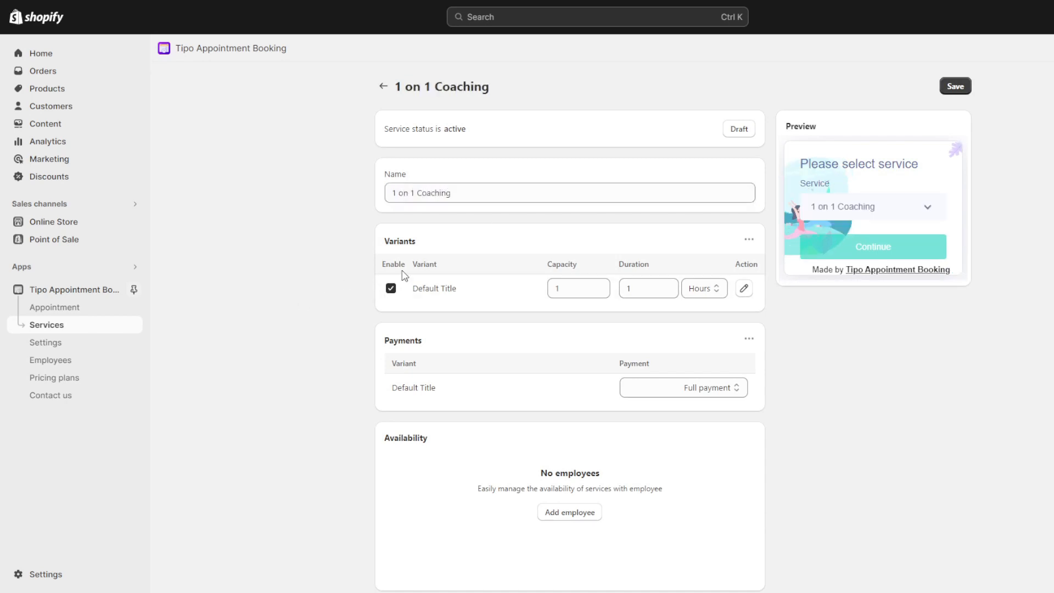
# Open the new employee form from the service's availability section and review its profile, weekly hours and day-off settings
pyautogui.scroll(-1, 469, 443)
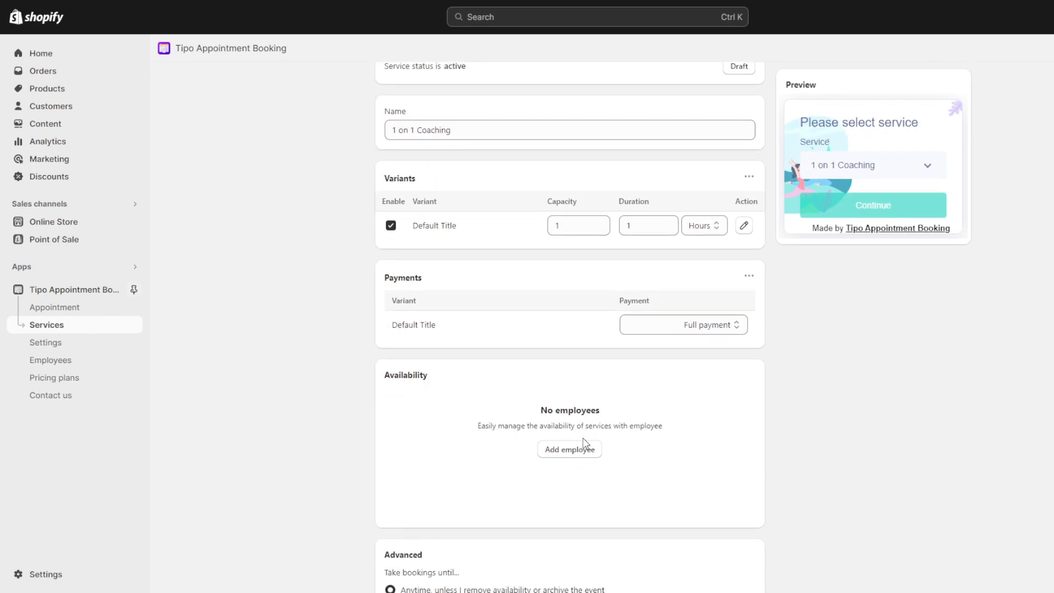
pyautogui.click(574, 449)
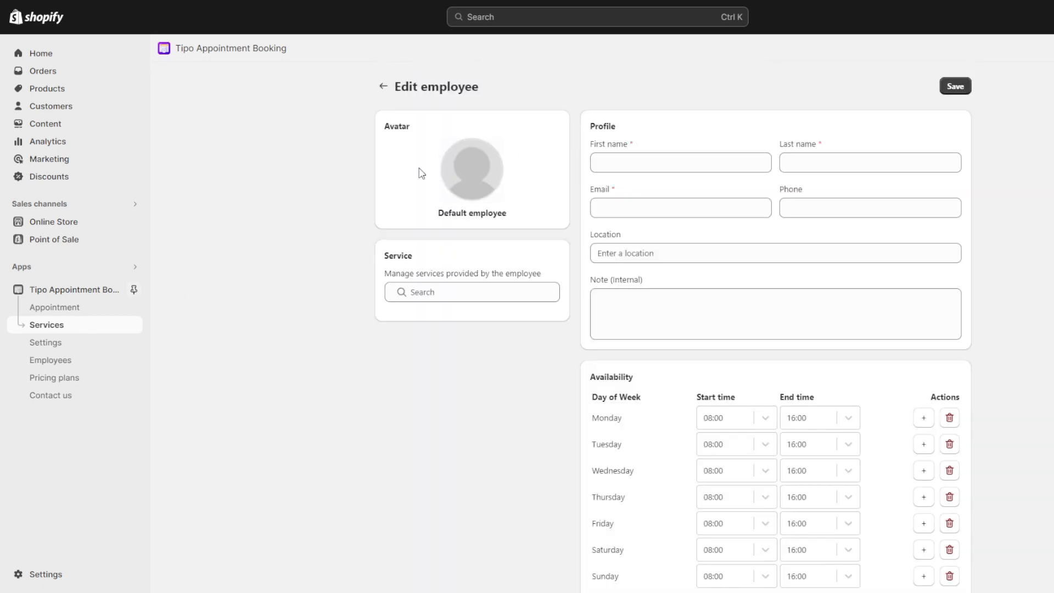
pyautogui.scroll(-2, 743, 209)
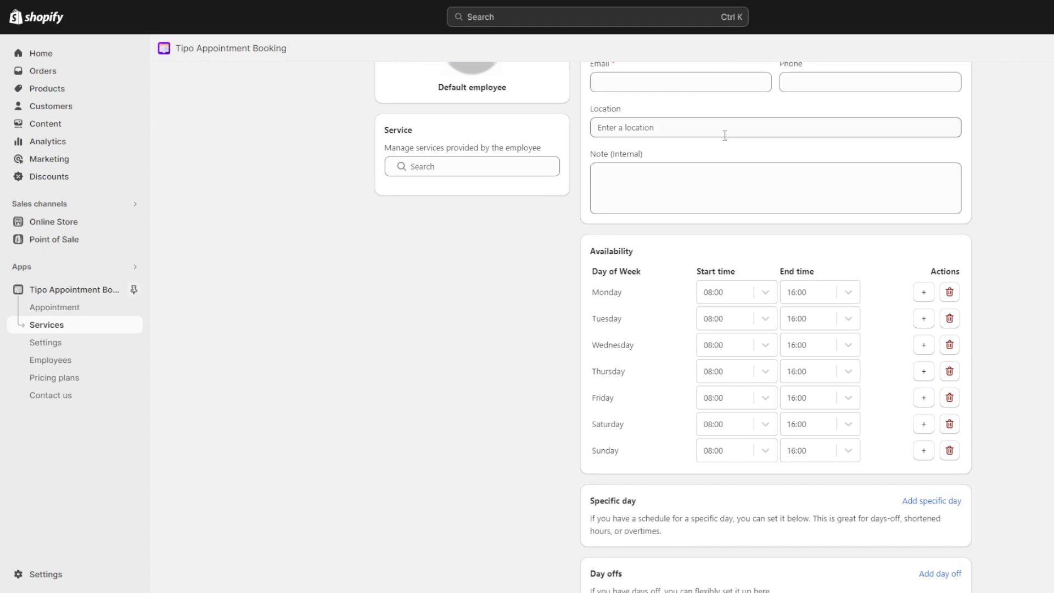
pyautogui.scroll(-1, 963, 387)
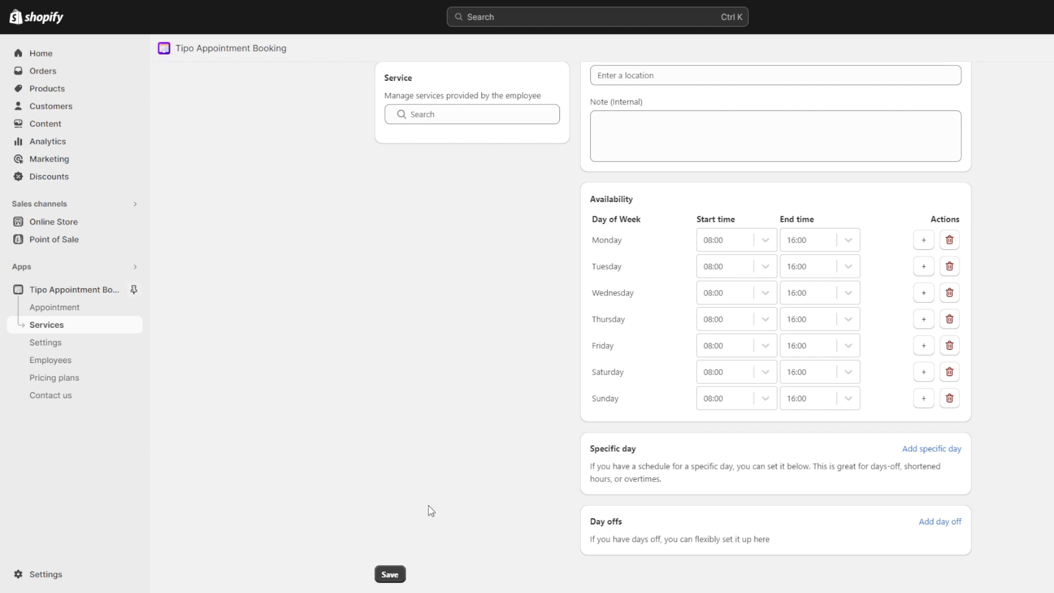
pyautogui.scroll(2, 403, 471)
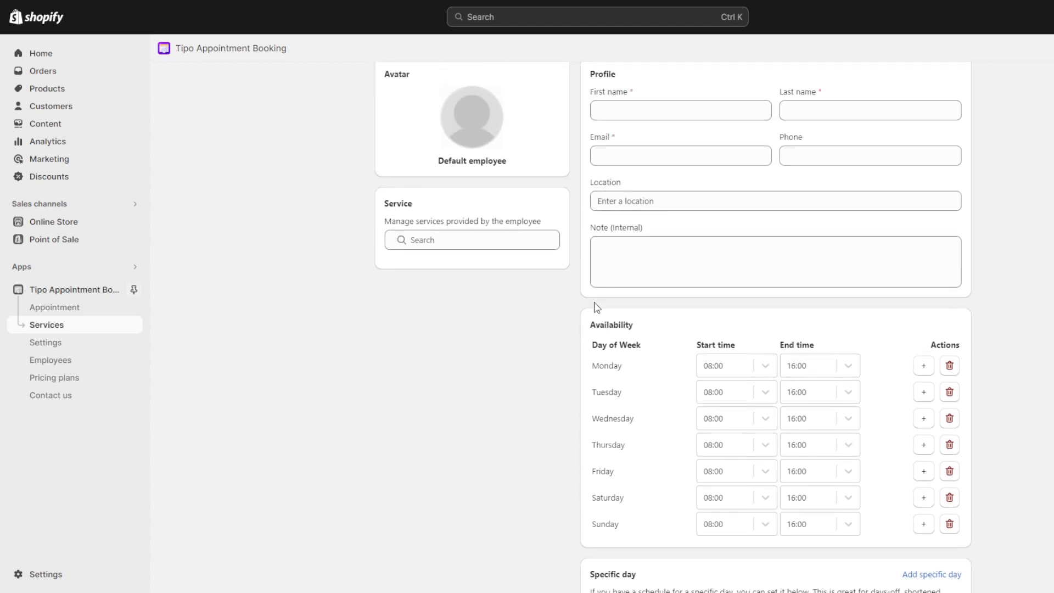
pyautogui.click(633, 244)
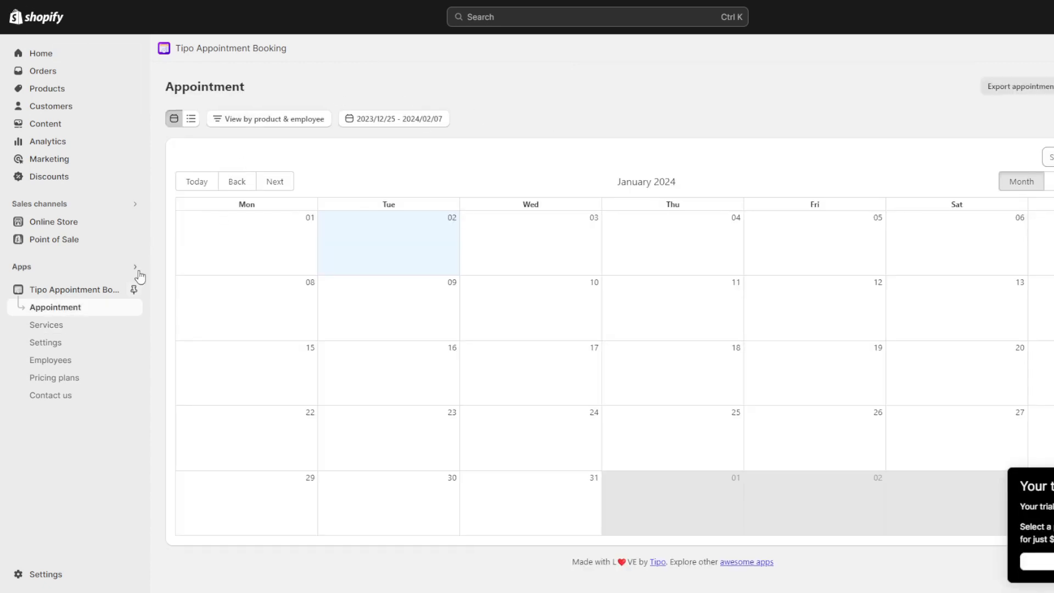
# Check the booking app's services list, and open a blank employee form from the Employees page
pyautogui.click(73, 325)
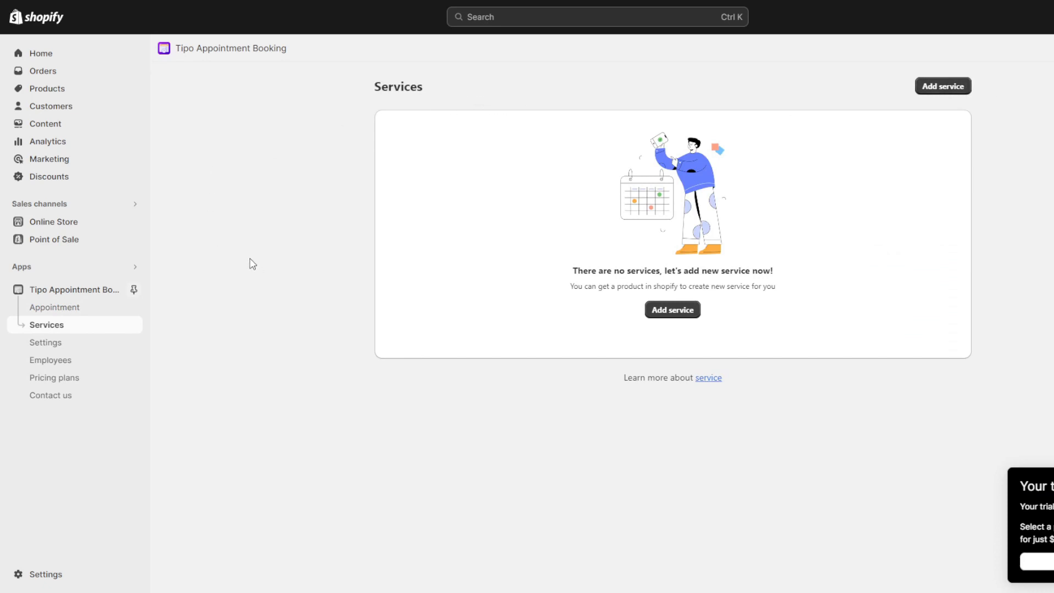
pyautogui.click(74, 362)
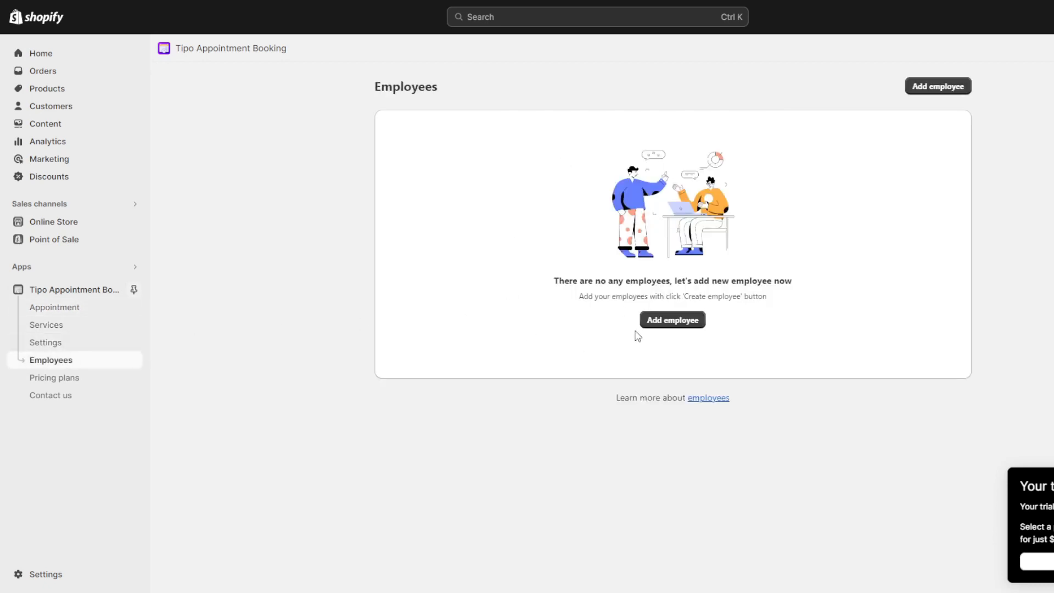
pyautogui.click(659, 320)
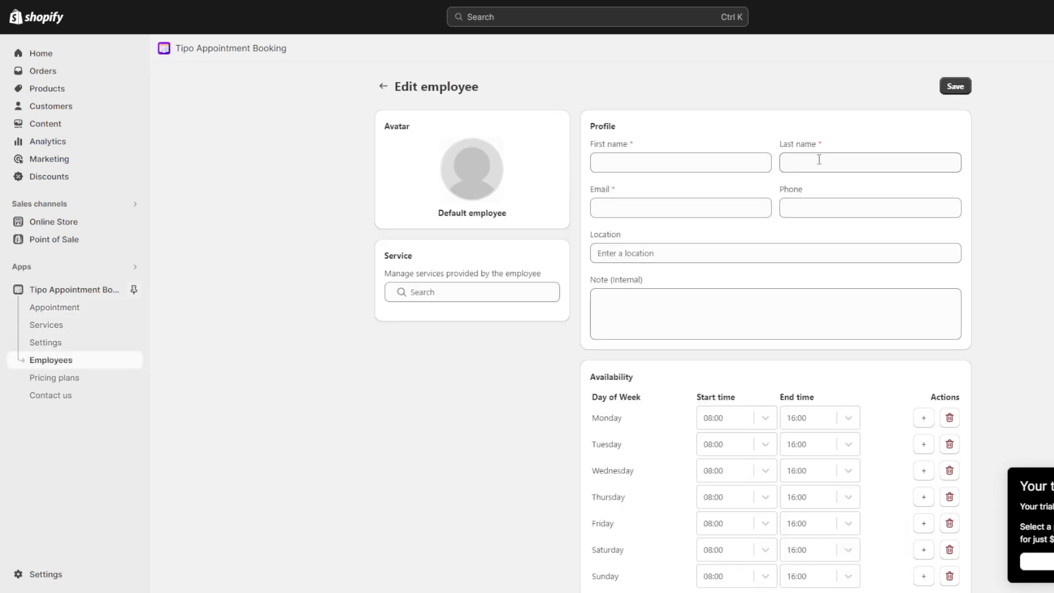
pyautogui.scroll(-2, 741, 412)
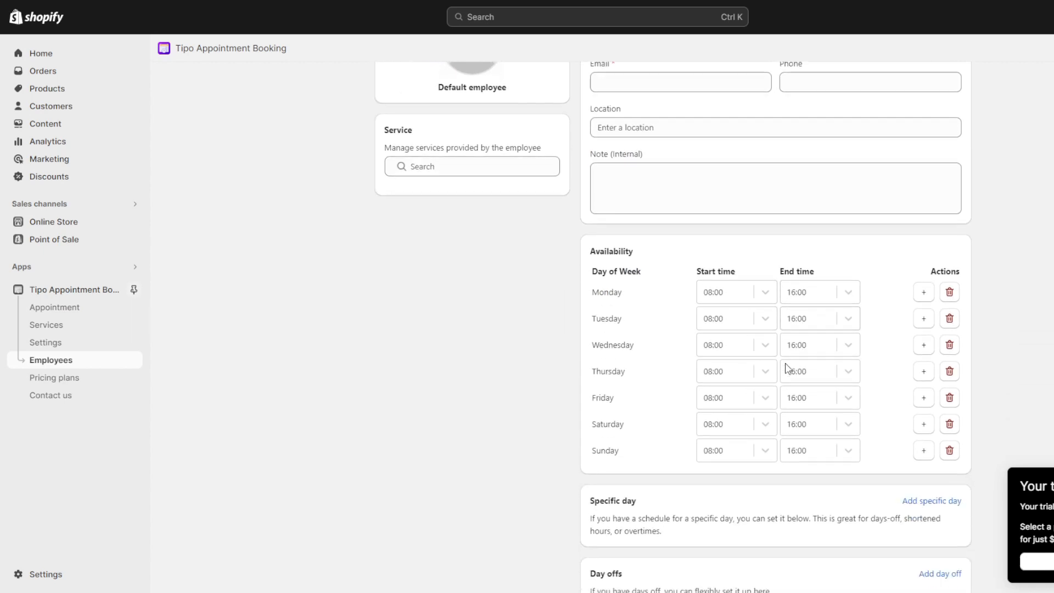
# Examine the start and end time choices for Monday in the employee's weekly availability
pyautogui.click(811, 296)
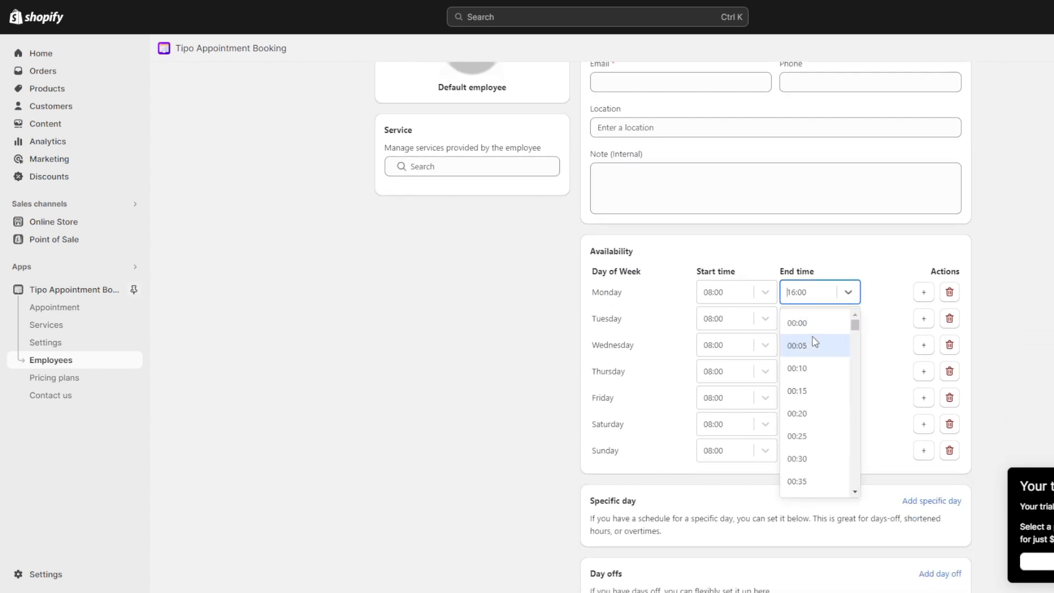
pyautogui.click(833, 300)
pyautogui.click(741, 296)
pyautogui.click(741, 296)
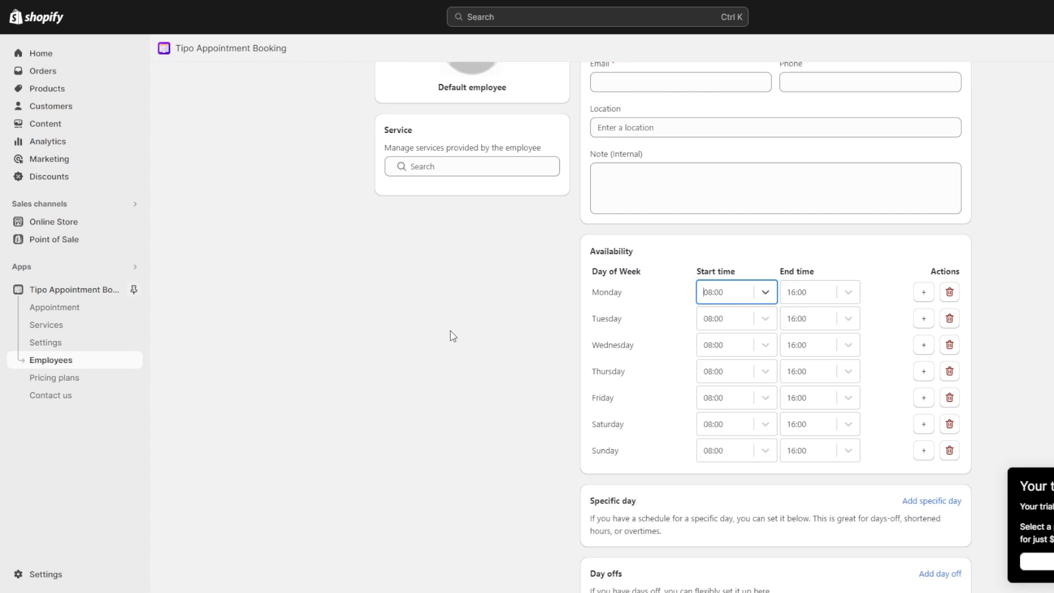
pyautogui.scroll(3, 450, 336)
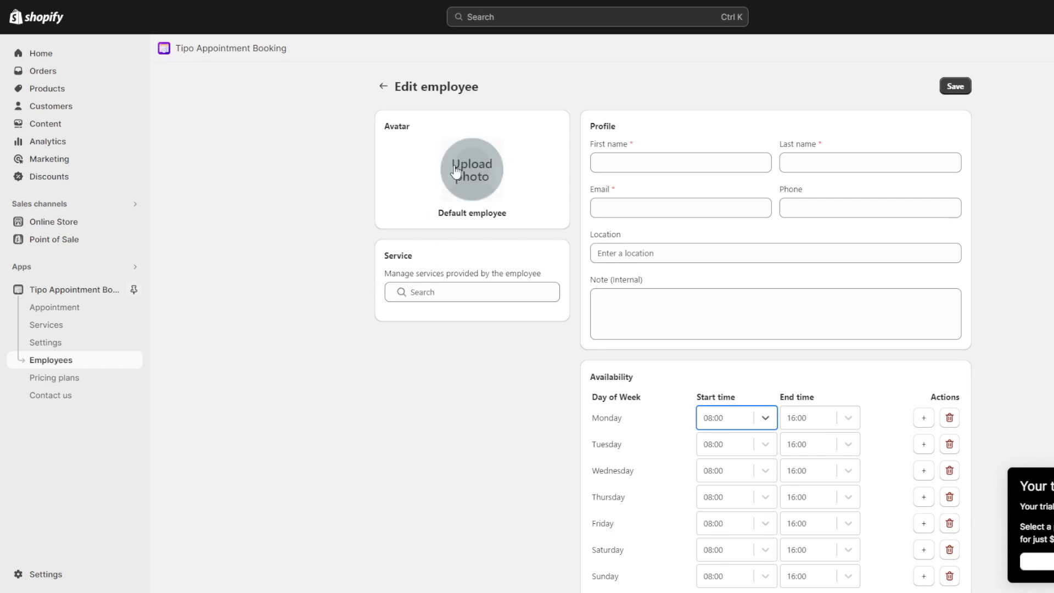
# Check the employee form's service assignment and day-off options, and open the booking app's contact form
pyautogui.click(432, 292)
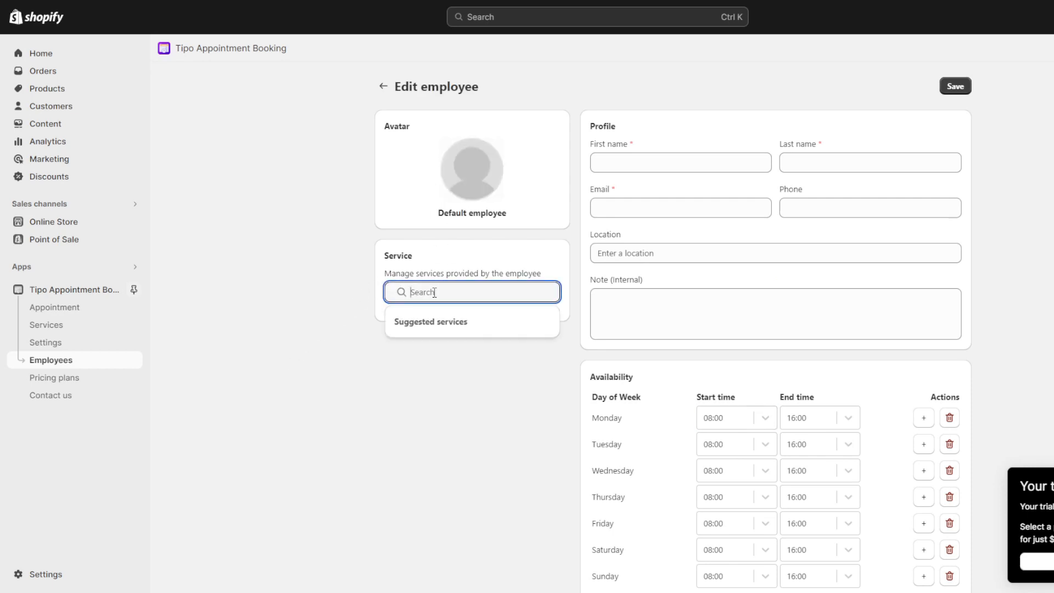
pyautogui.click(413, 431)
pyautogui.scroll(-3, 421, 453)
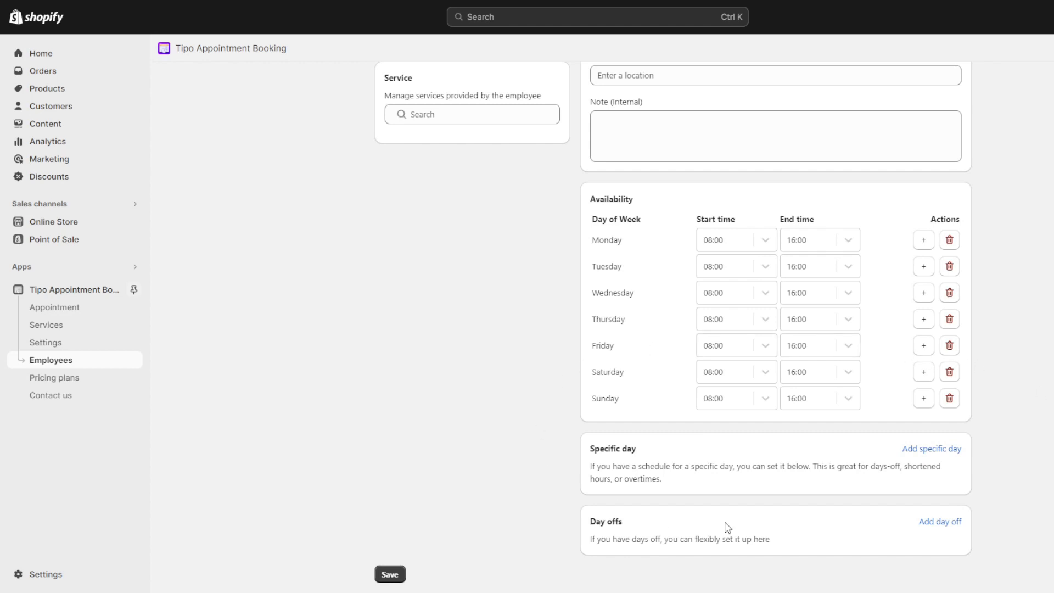
pyautogui.click(30, 407)
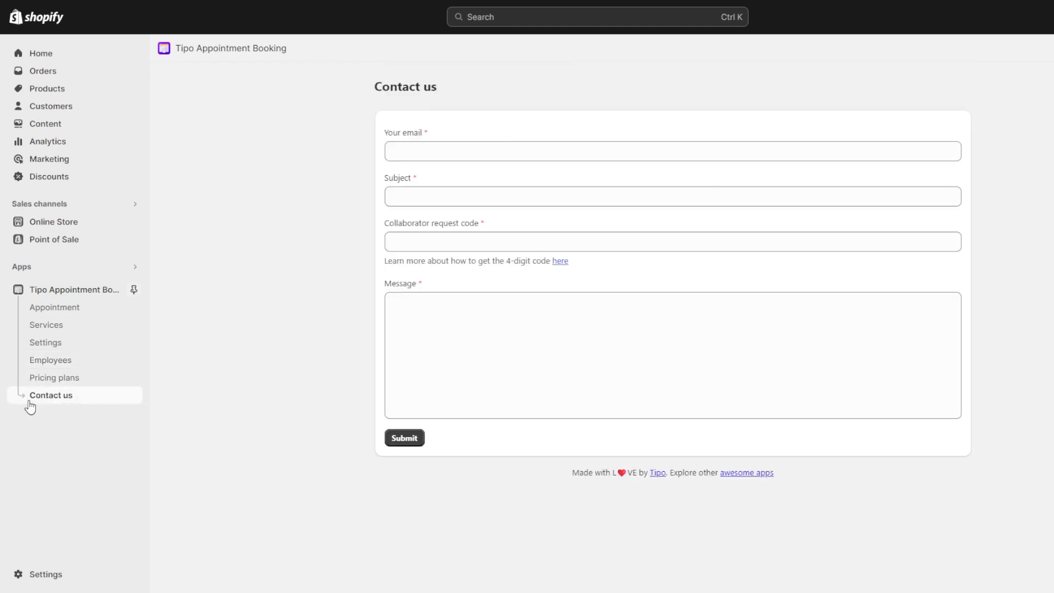